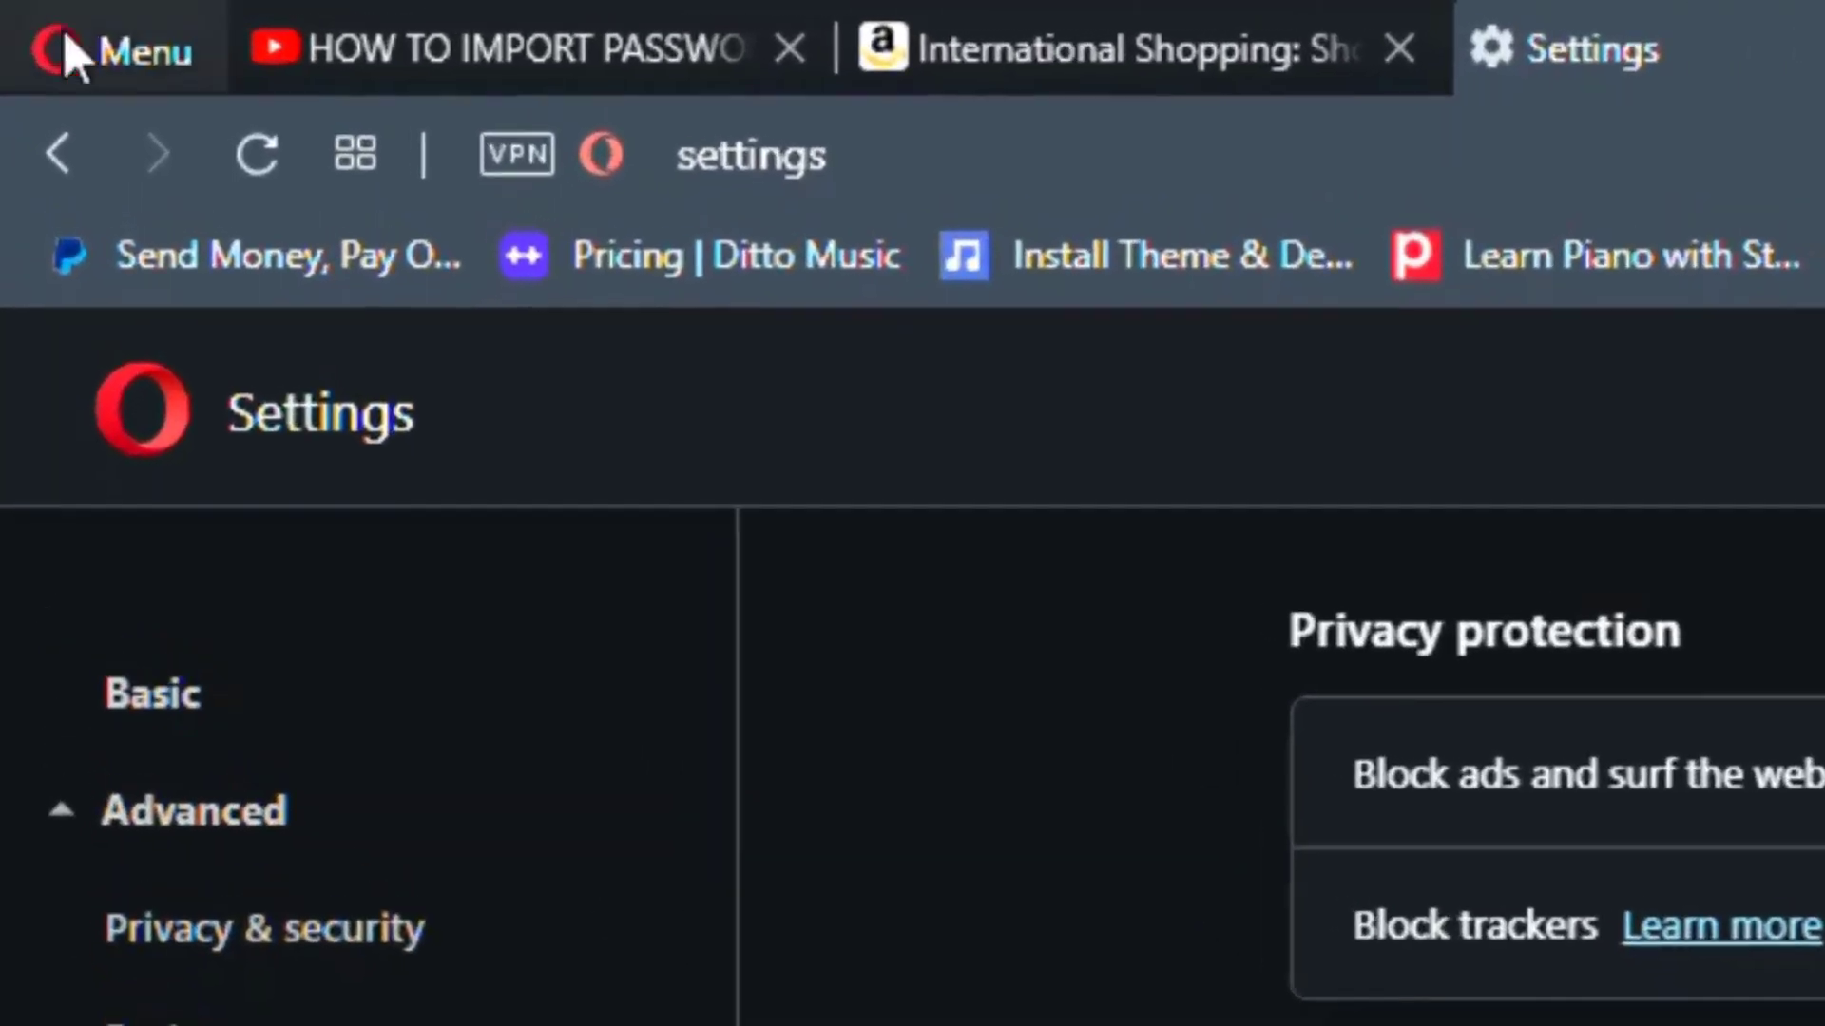
Step: In settings, find 'Search pop' and set the search pop-up's currency conversion to GBP
{"action": "left_click", "coordinate": [114, 66]}
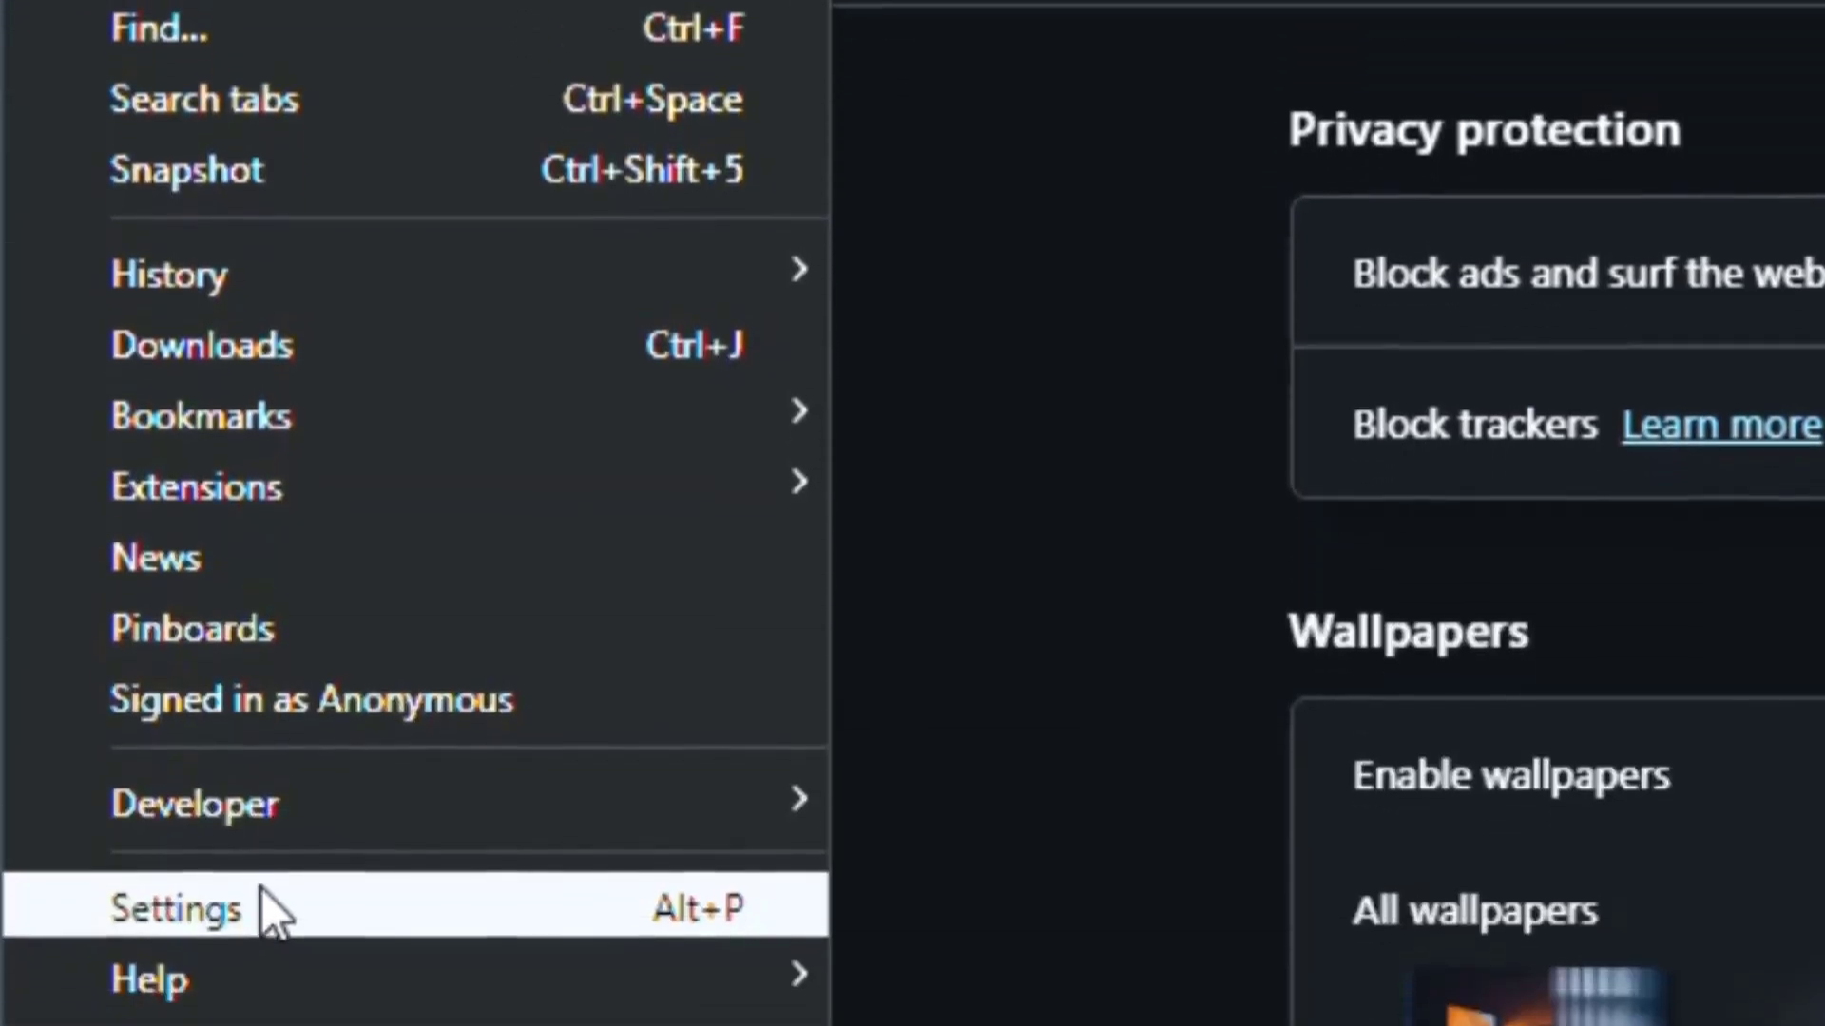
{"action": "left_click", "coordinate": [271, 910]}
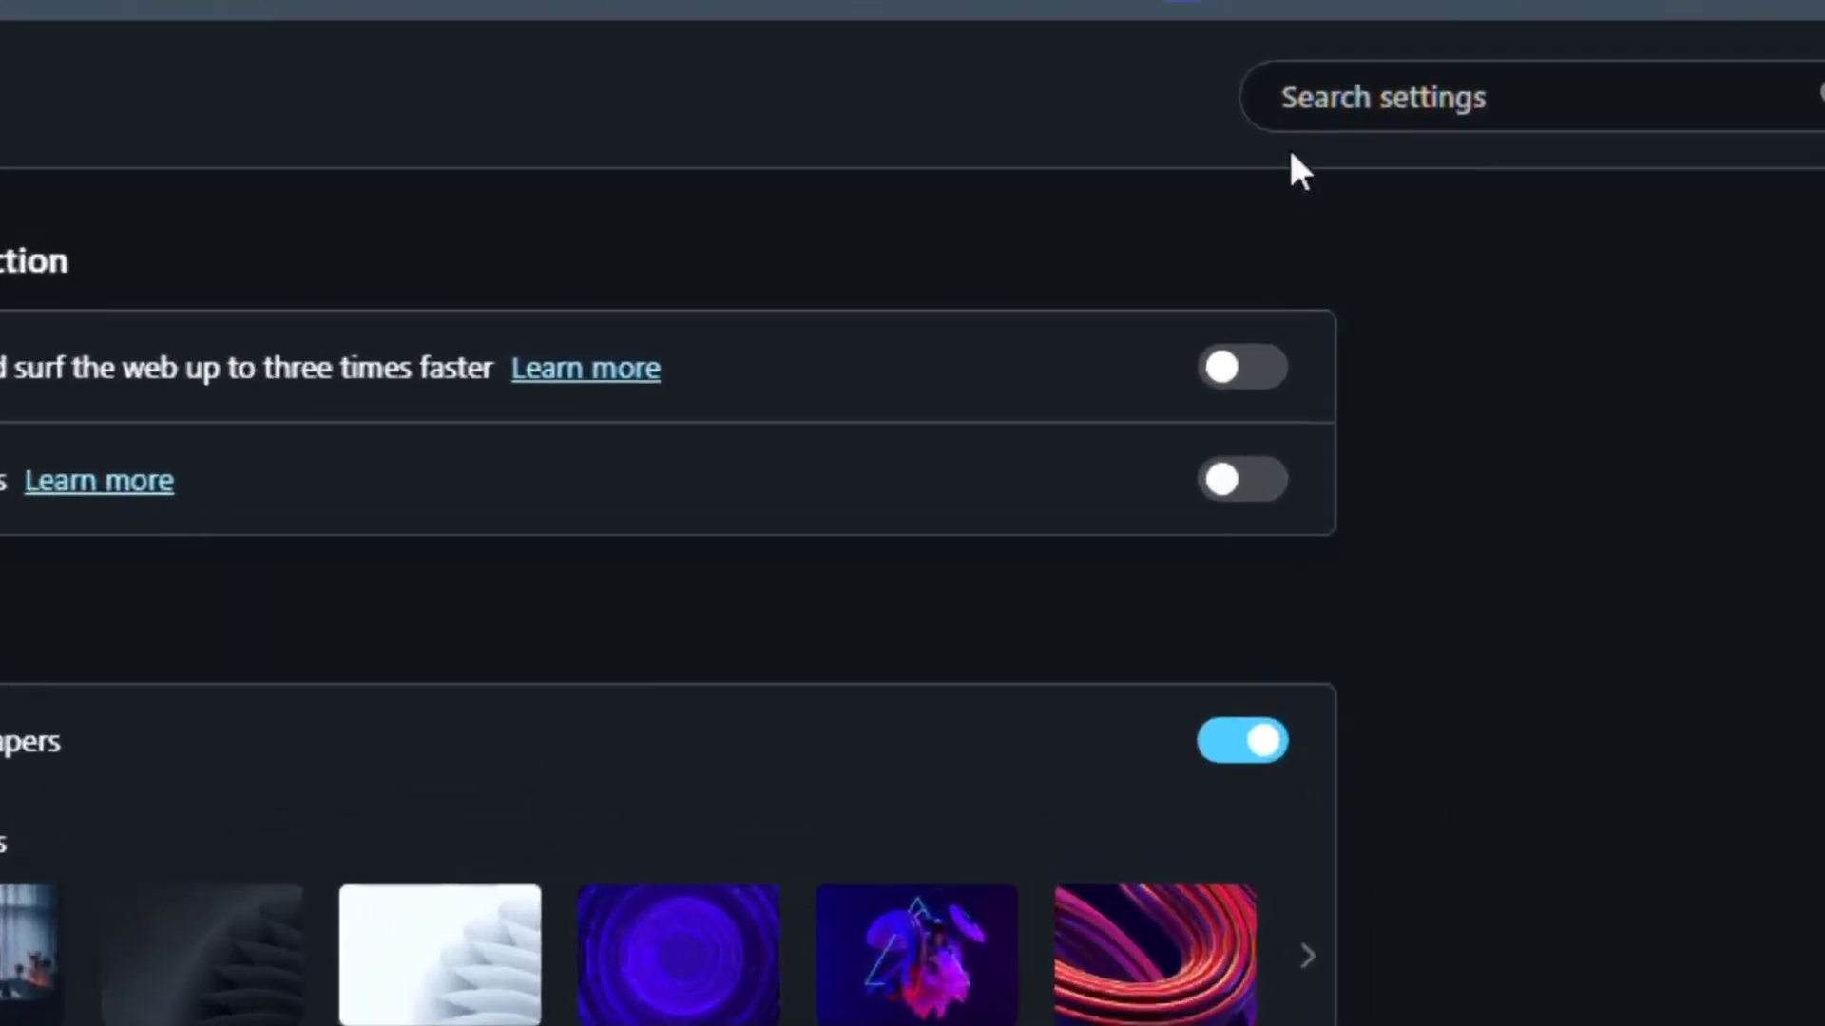
{"action": "left_click", "coordinate": [1607, 183]}
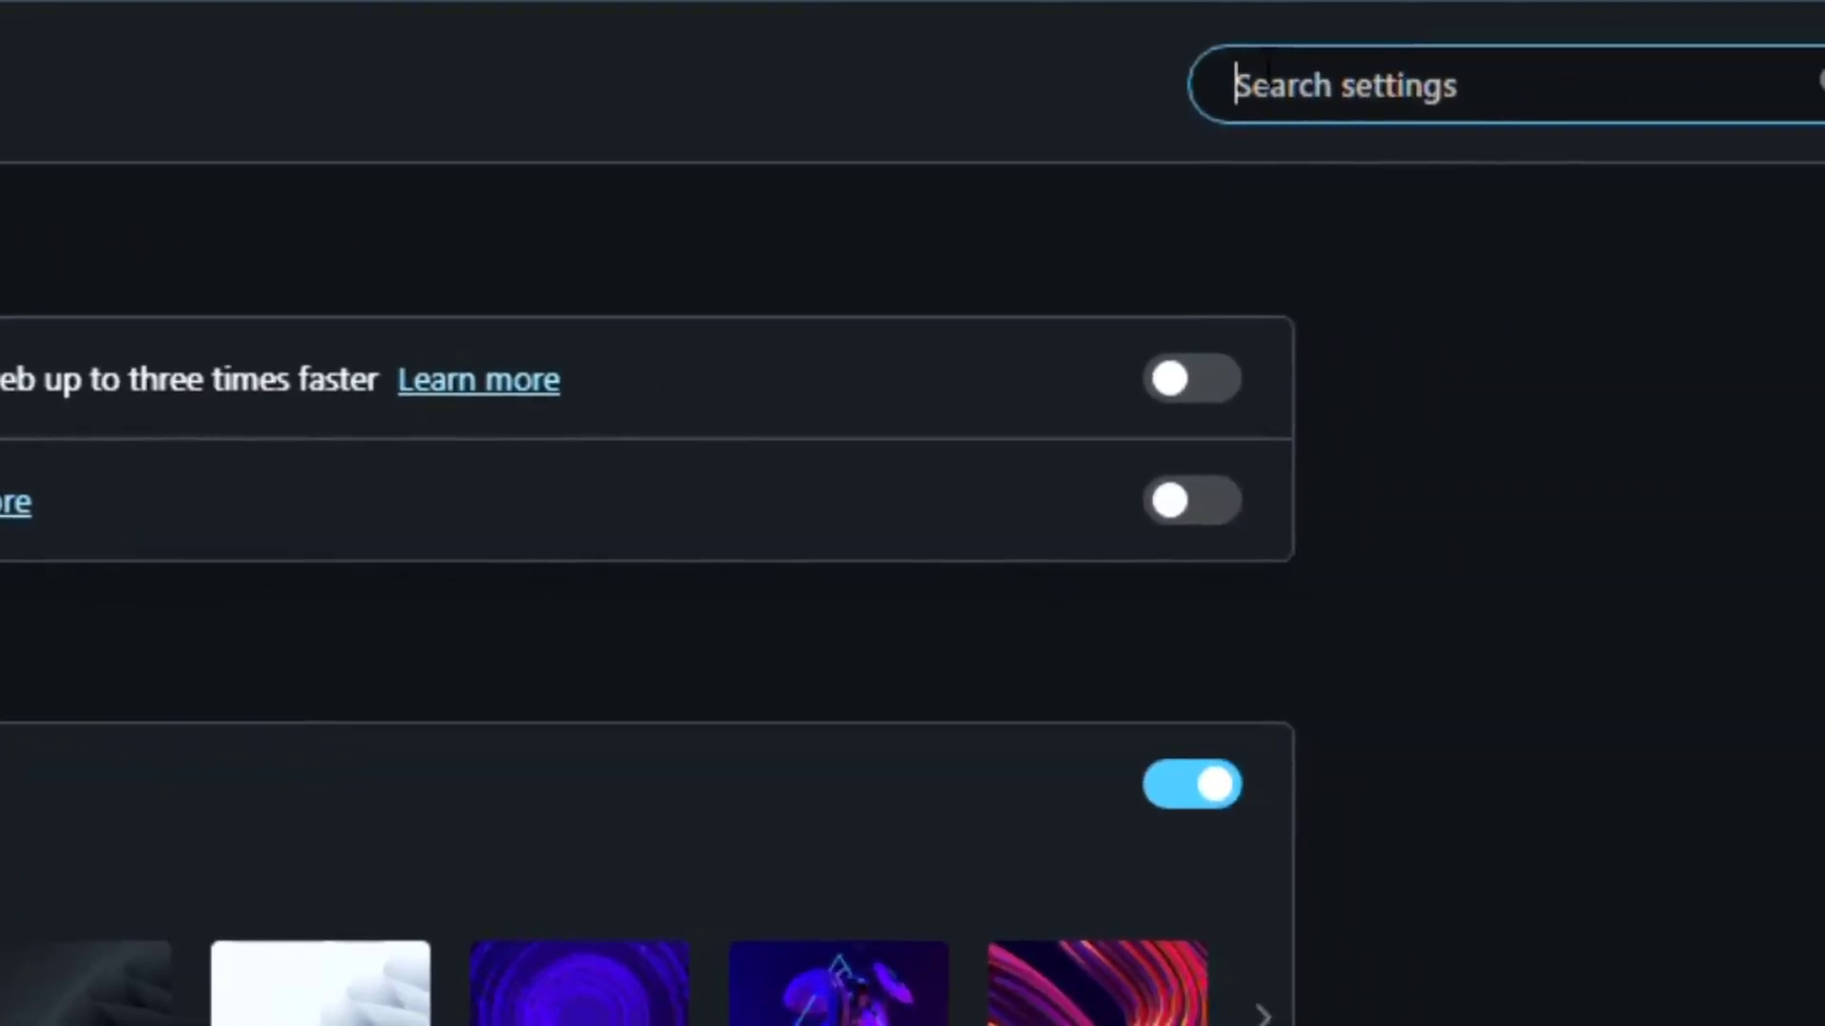
{"action": "type", "text": "Search pop"}
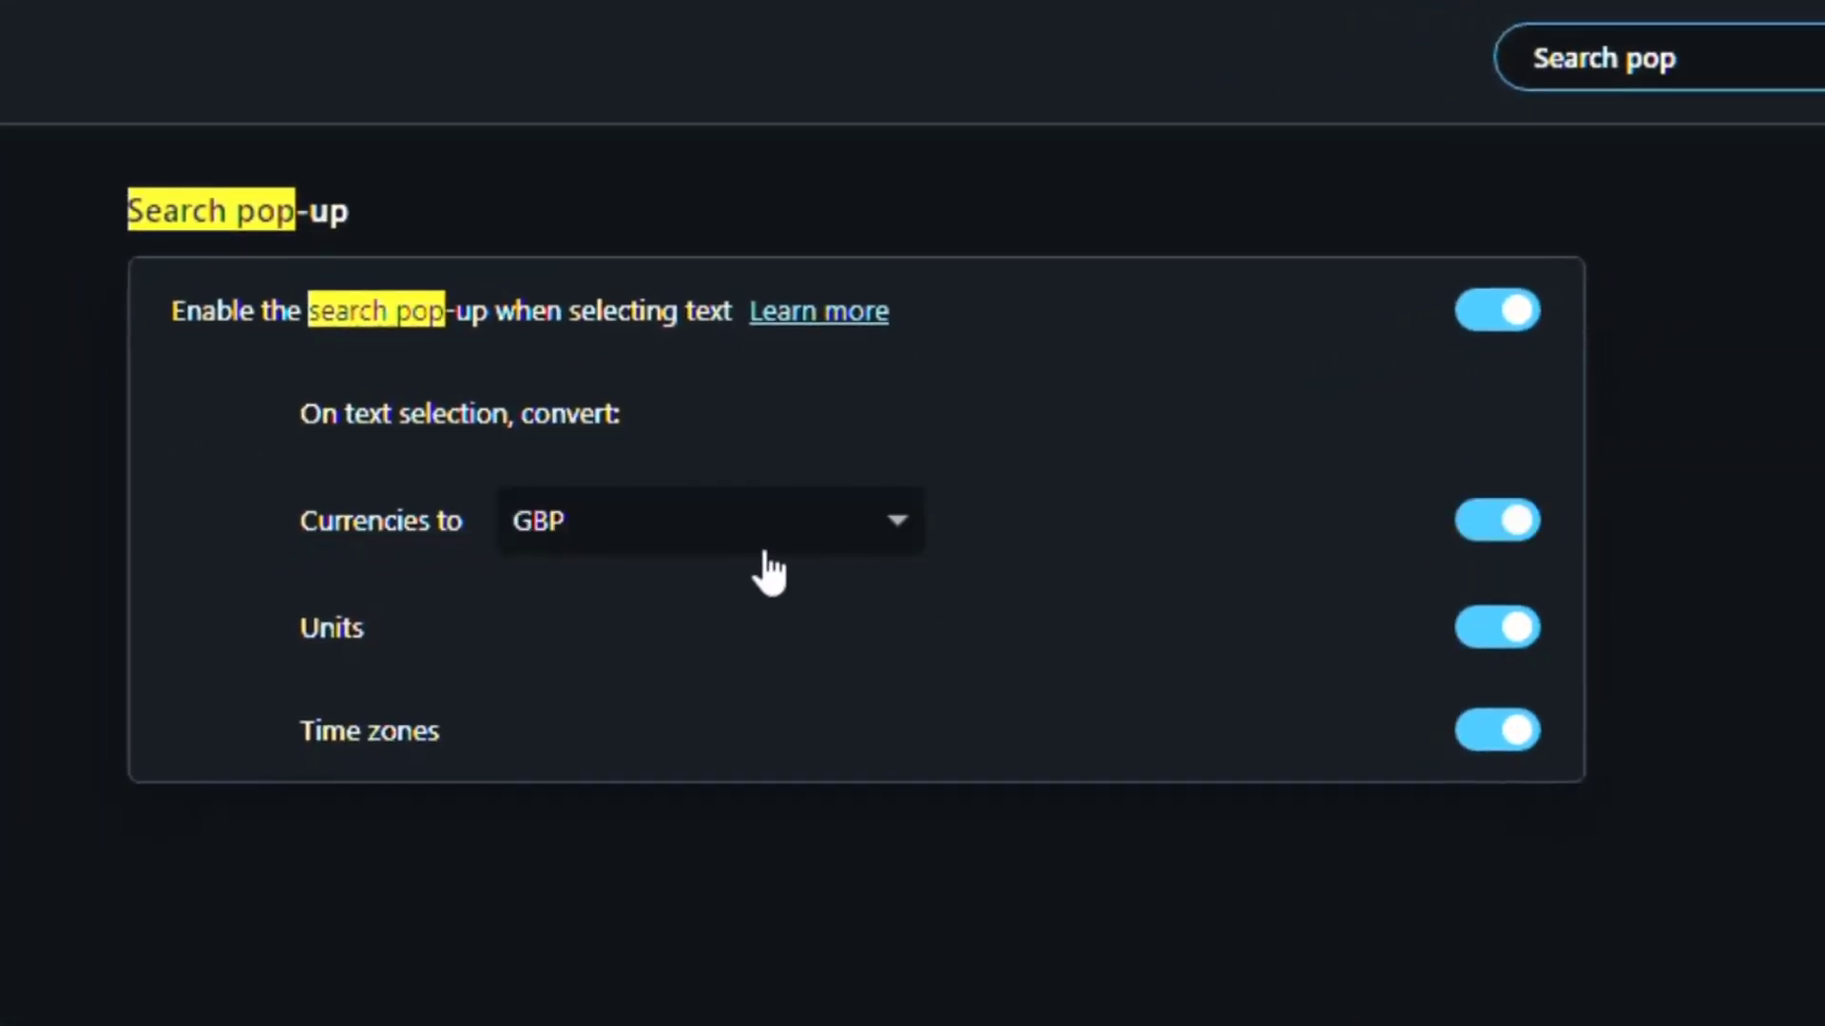
{"action": "left_click", "coordinate": [708, 549]}
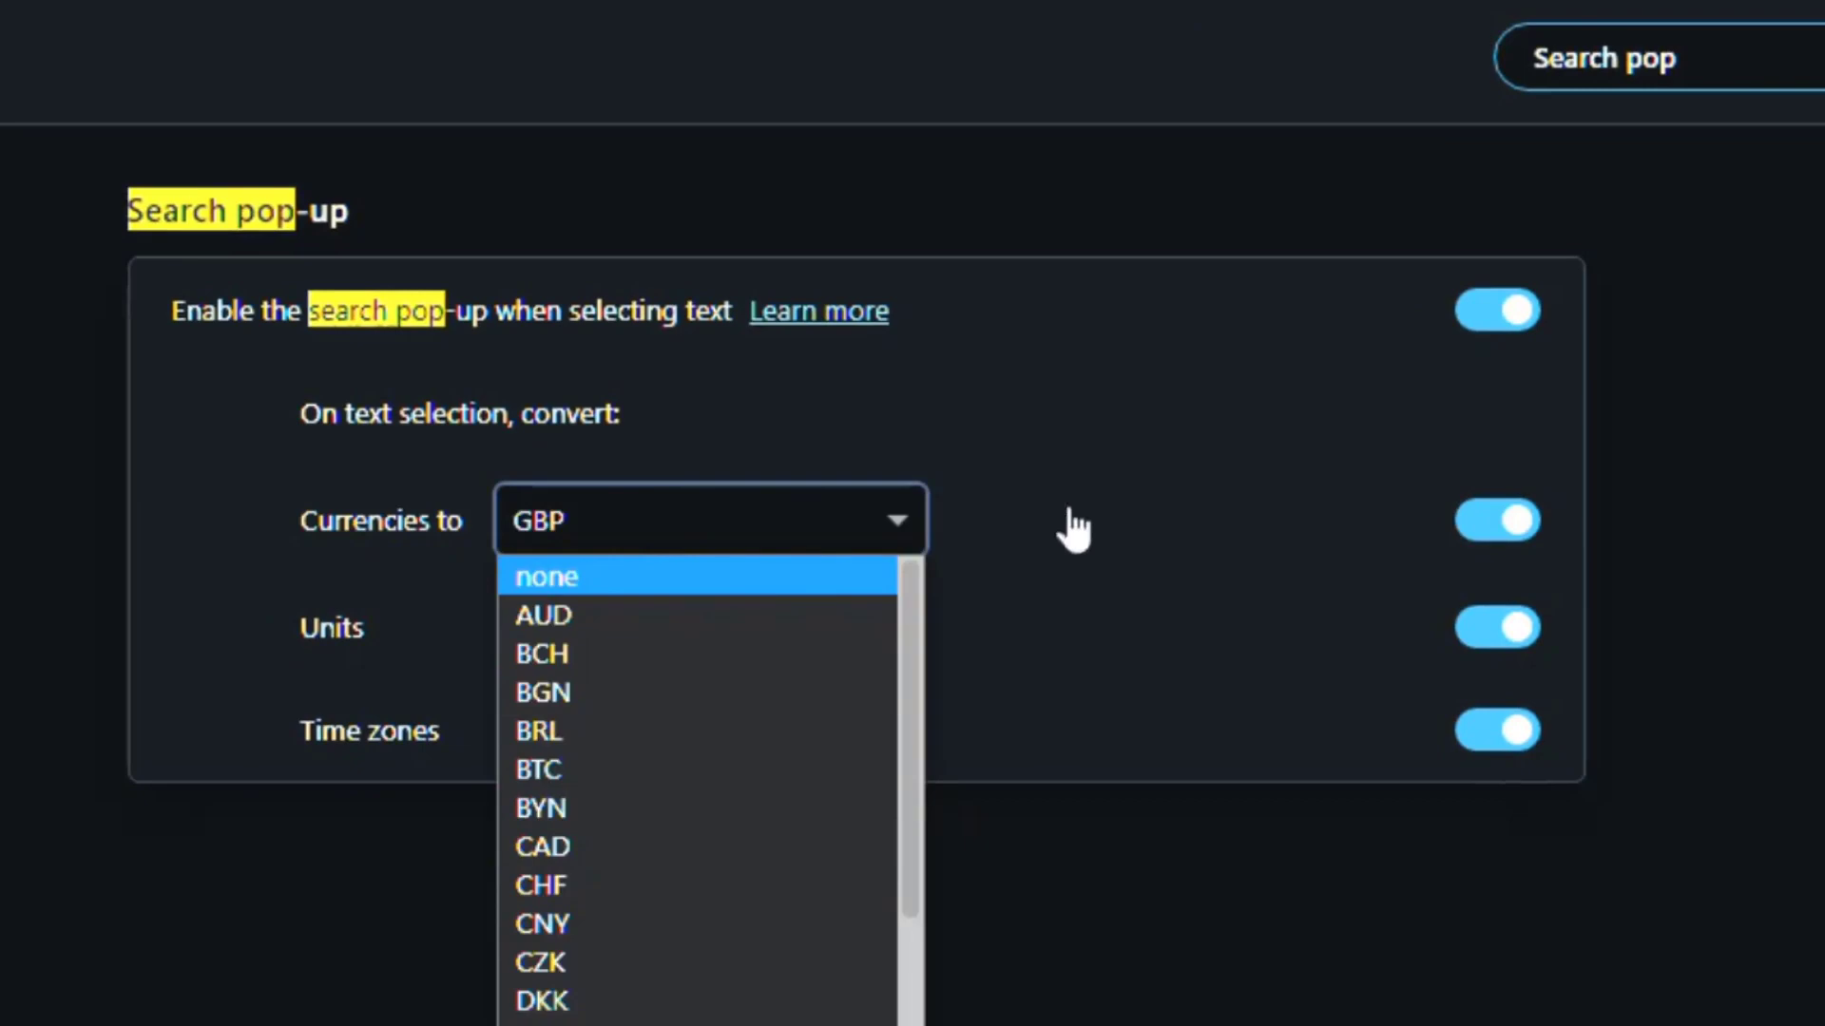
{"action": "left_click", "coordinate": [1496, 520]}
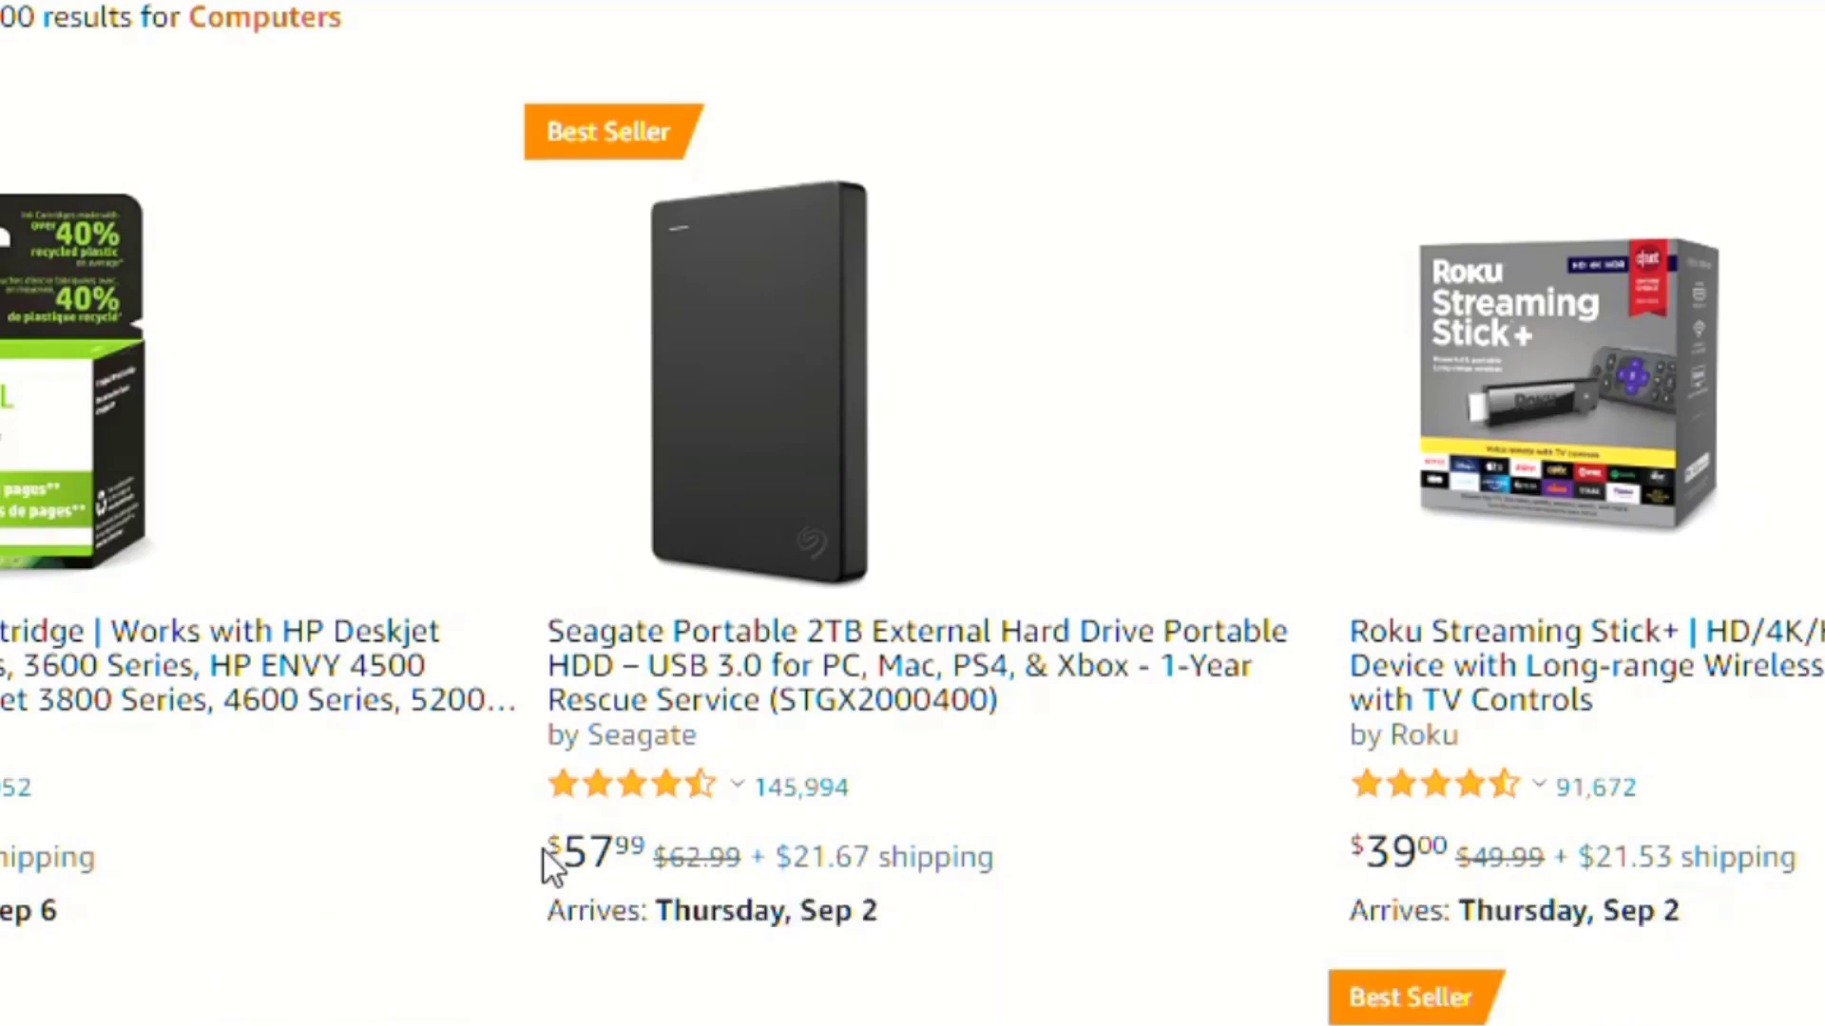
Step: Select the Seagate drive's $57.99 price to see it converted to £41.67, then dismiss the pop-up
{"action": "left_click_drag", "start_coordinate": [549, 853], "coordinate": [638, 864]}
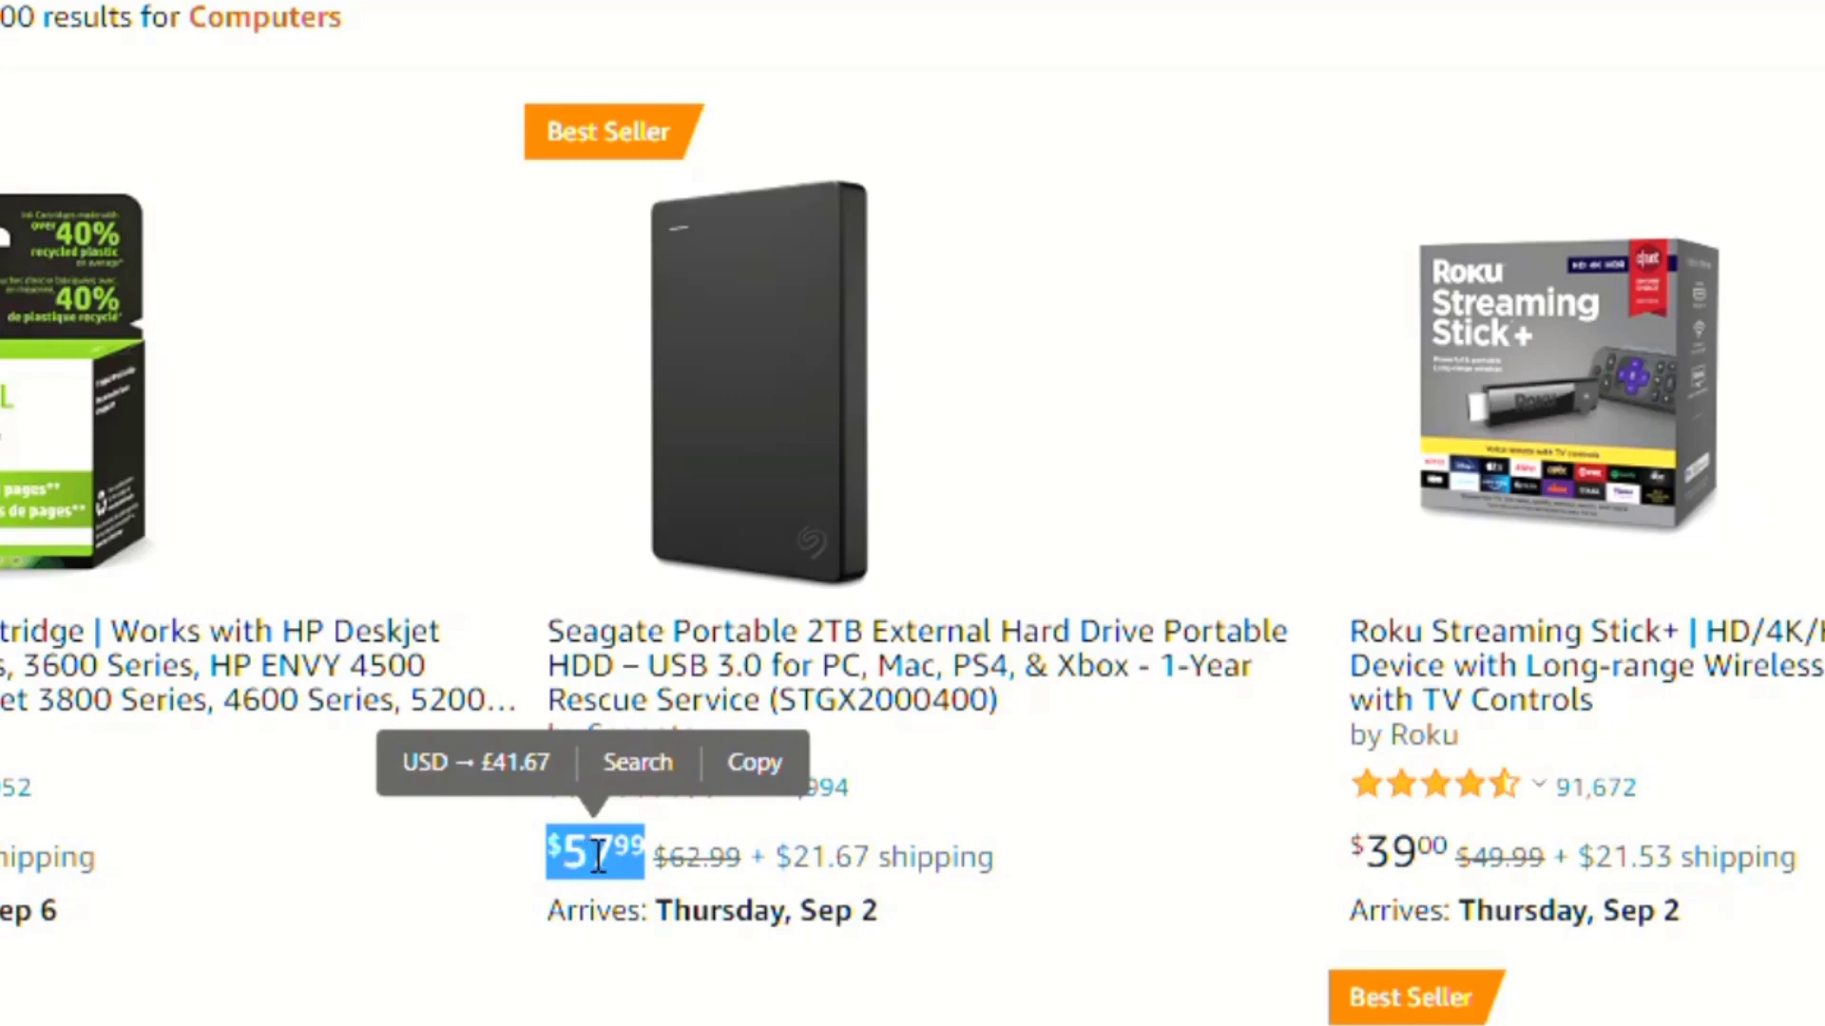
{"action": "left_click", "coordinate": [486, 854]}
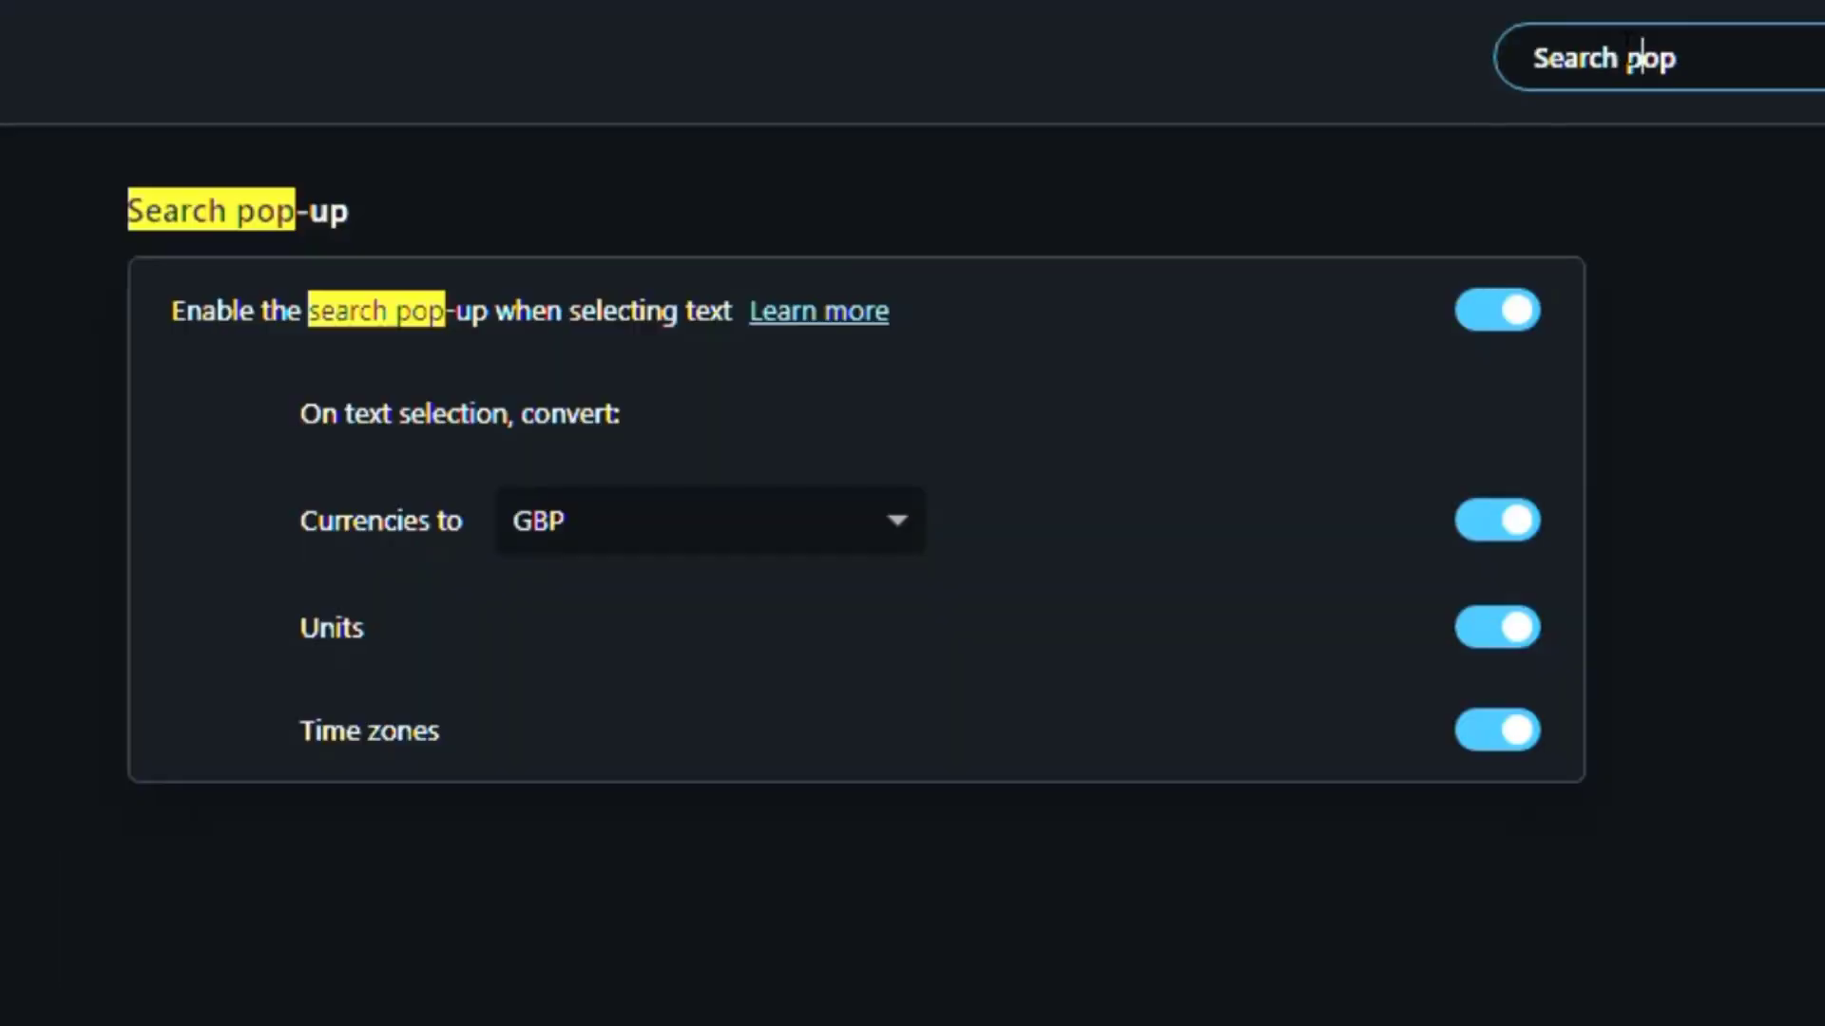
Step: Search settings for 'SIDE' and switch on Show sidebar under Manage sidebar
{"action": "triple_click", "coordinate": [1627, 48]}
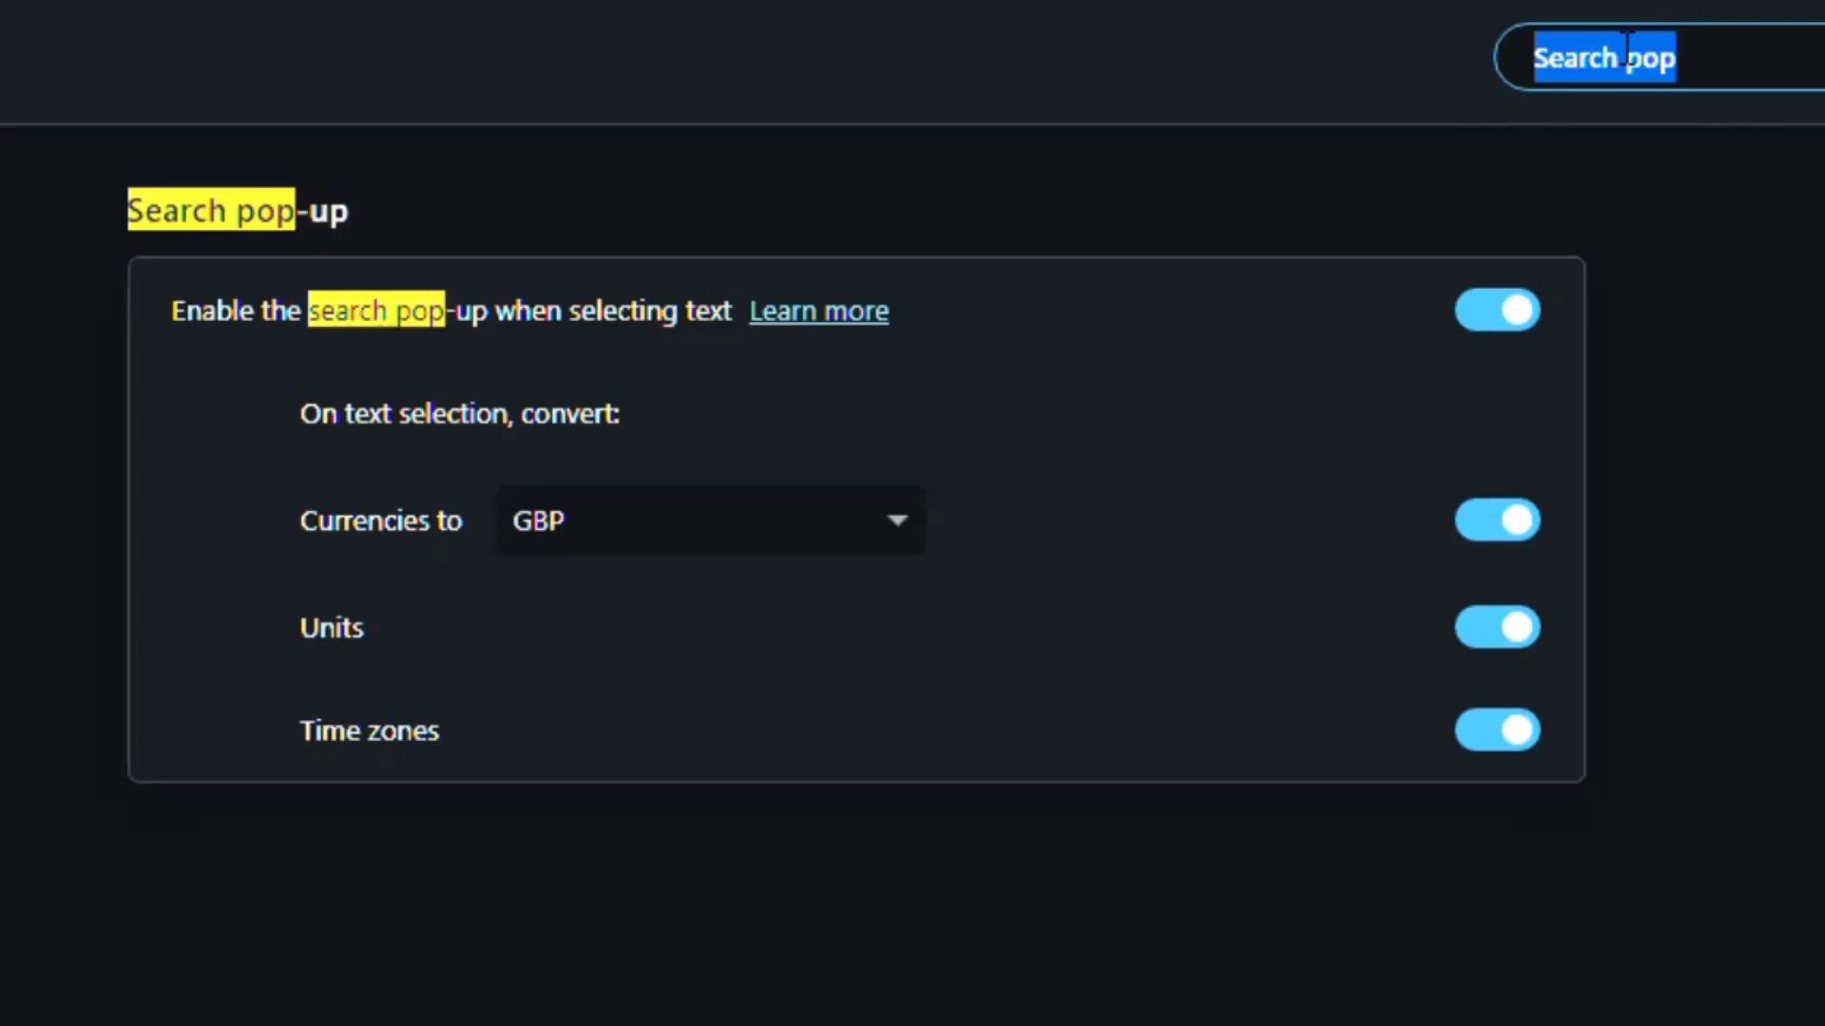
{"action": "type", "text": "SIDE"}
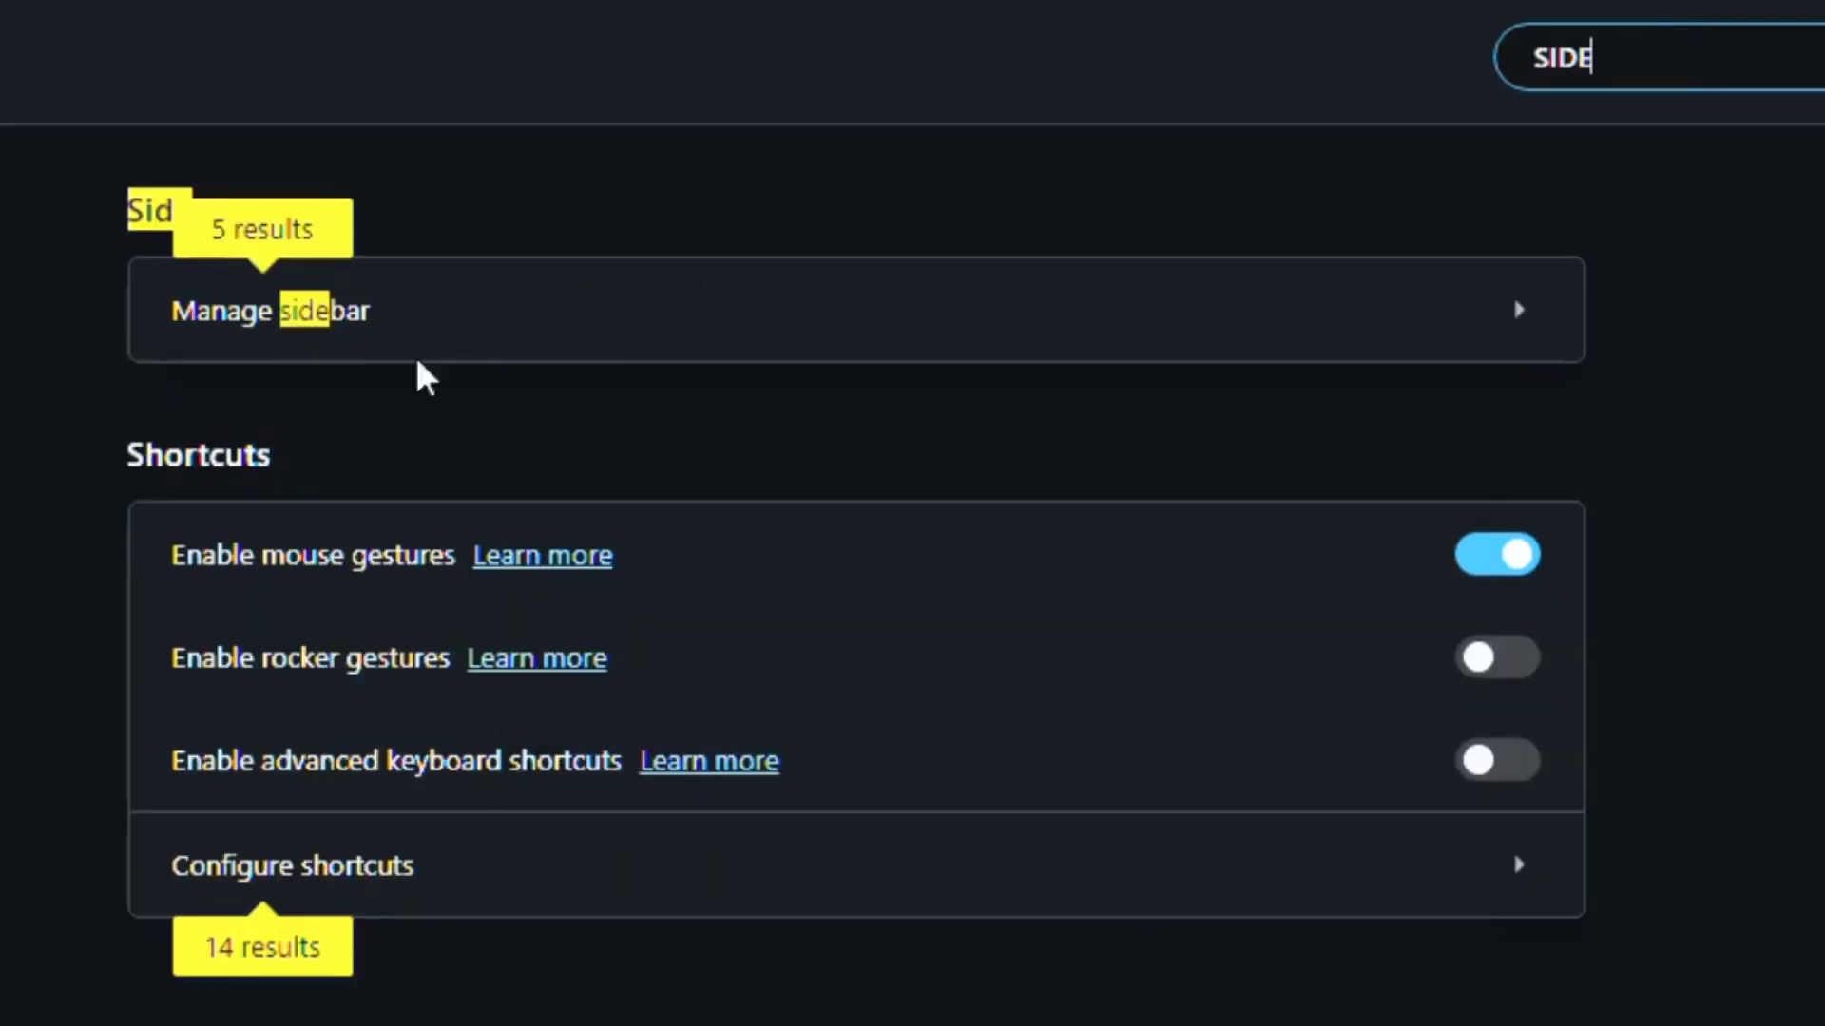
{"action": "left_click", "coordinate": [663, 334]}
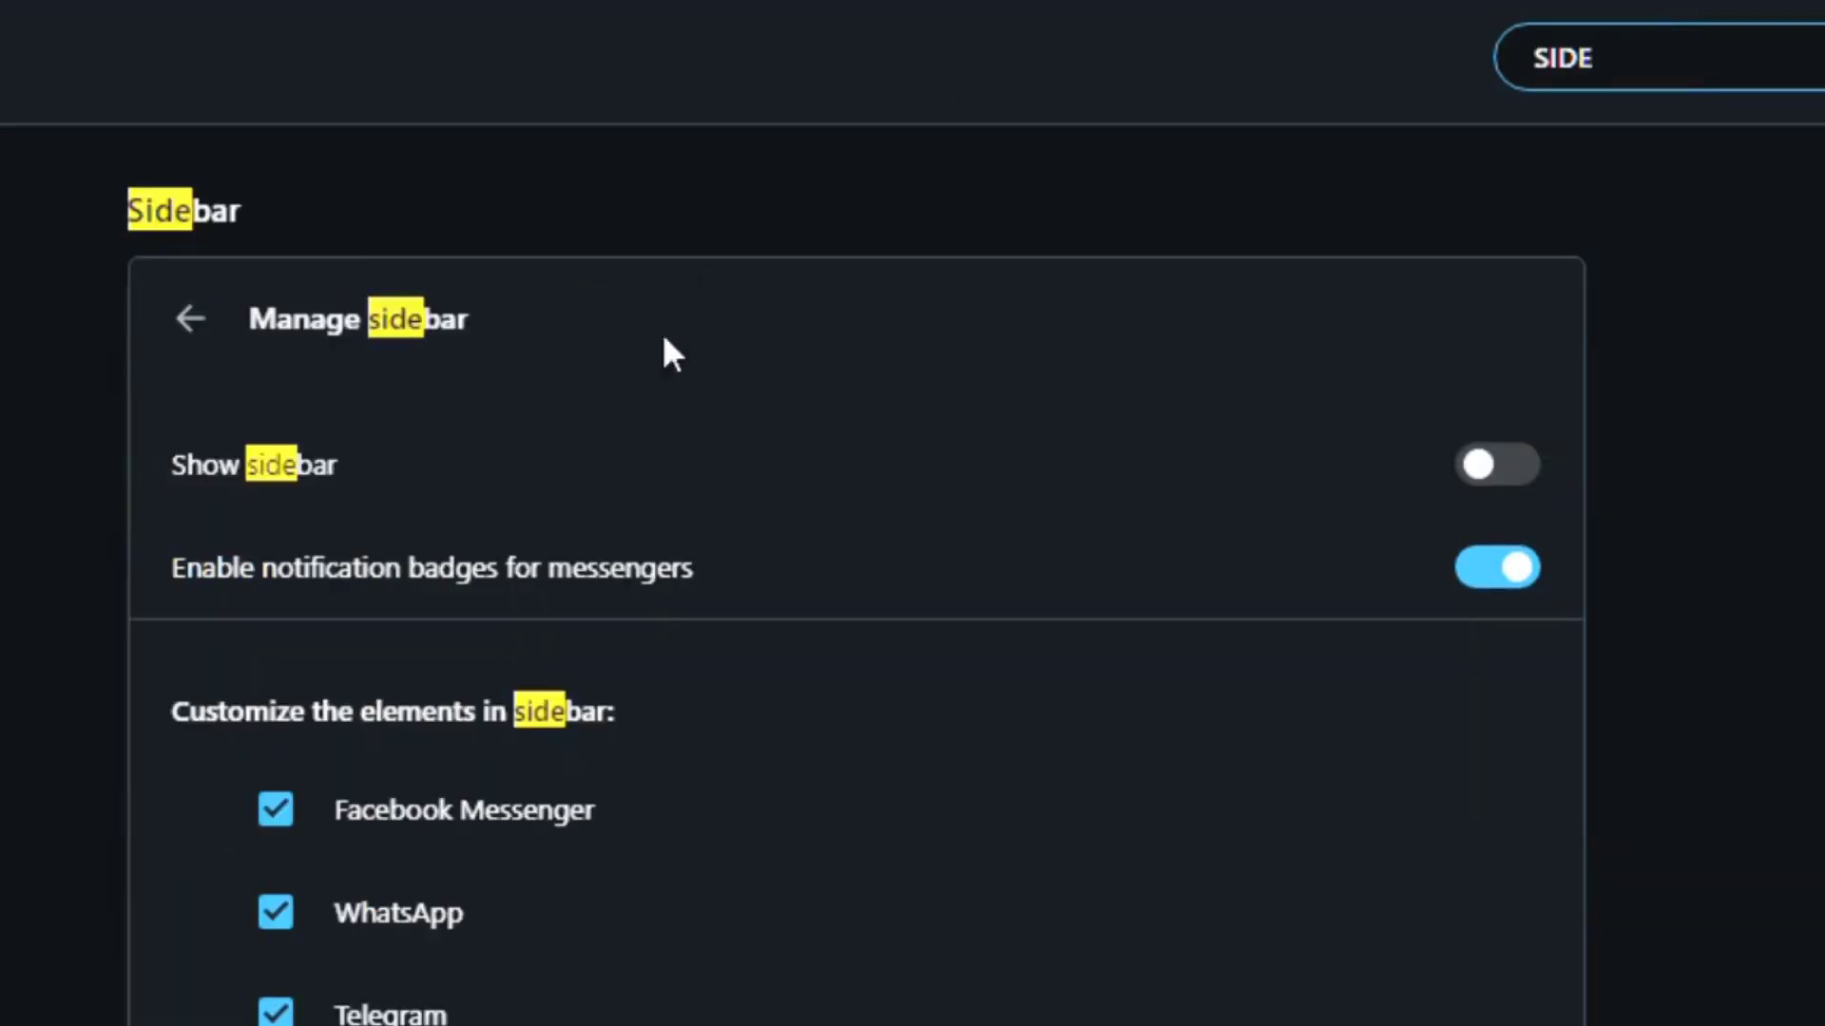
{"action": "left_click", "coordinate": [1507, 467]}
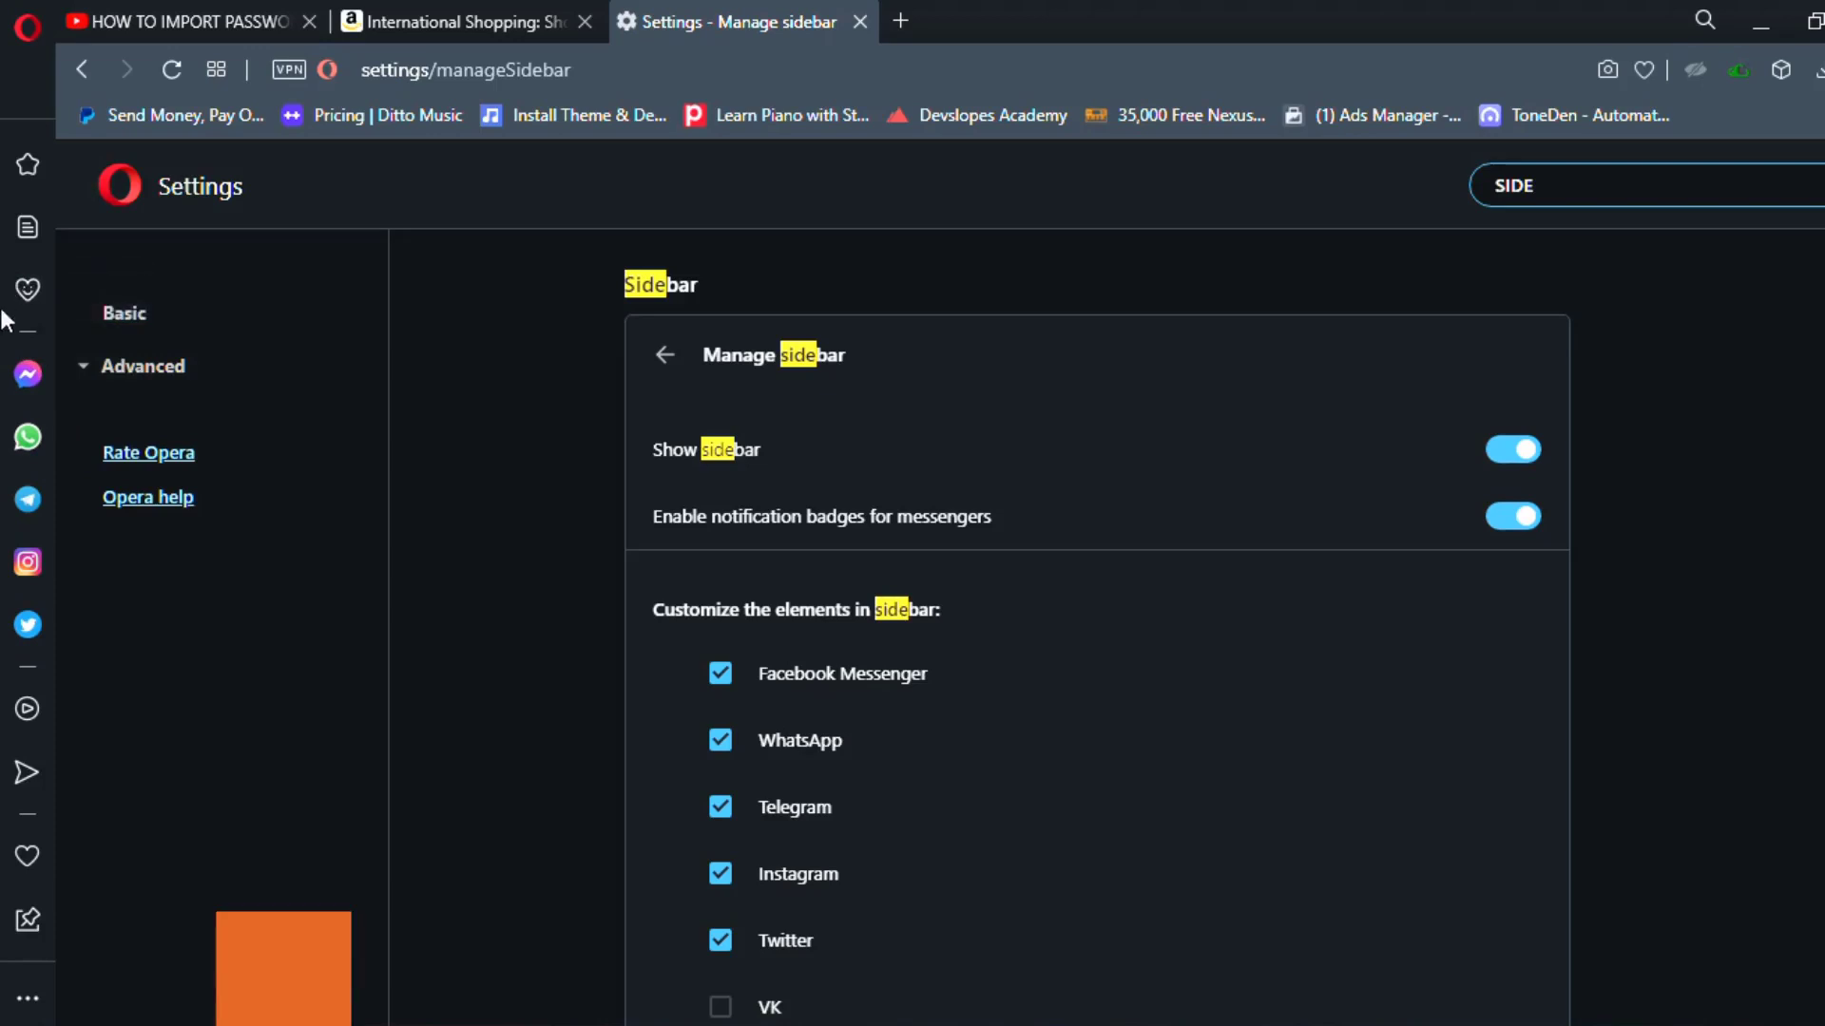
Step: Open the sidebar music player, refresh YouTube Music for the changed Google account, then close it
{"action": "mouse_move", "coordinate": [32, 710]}
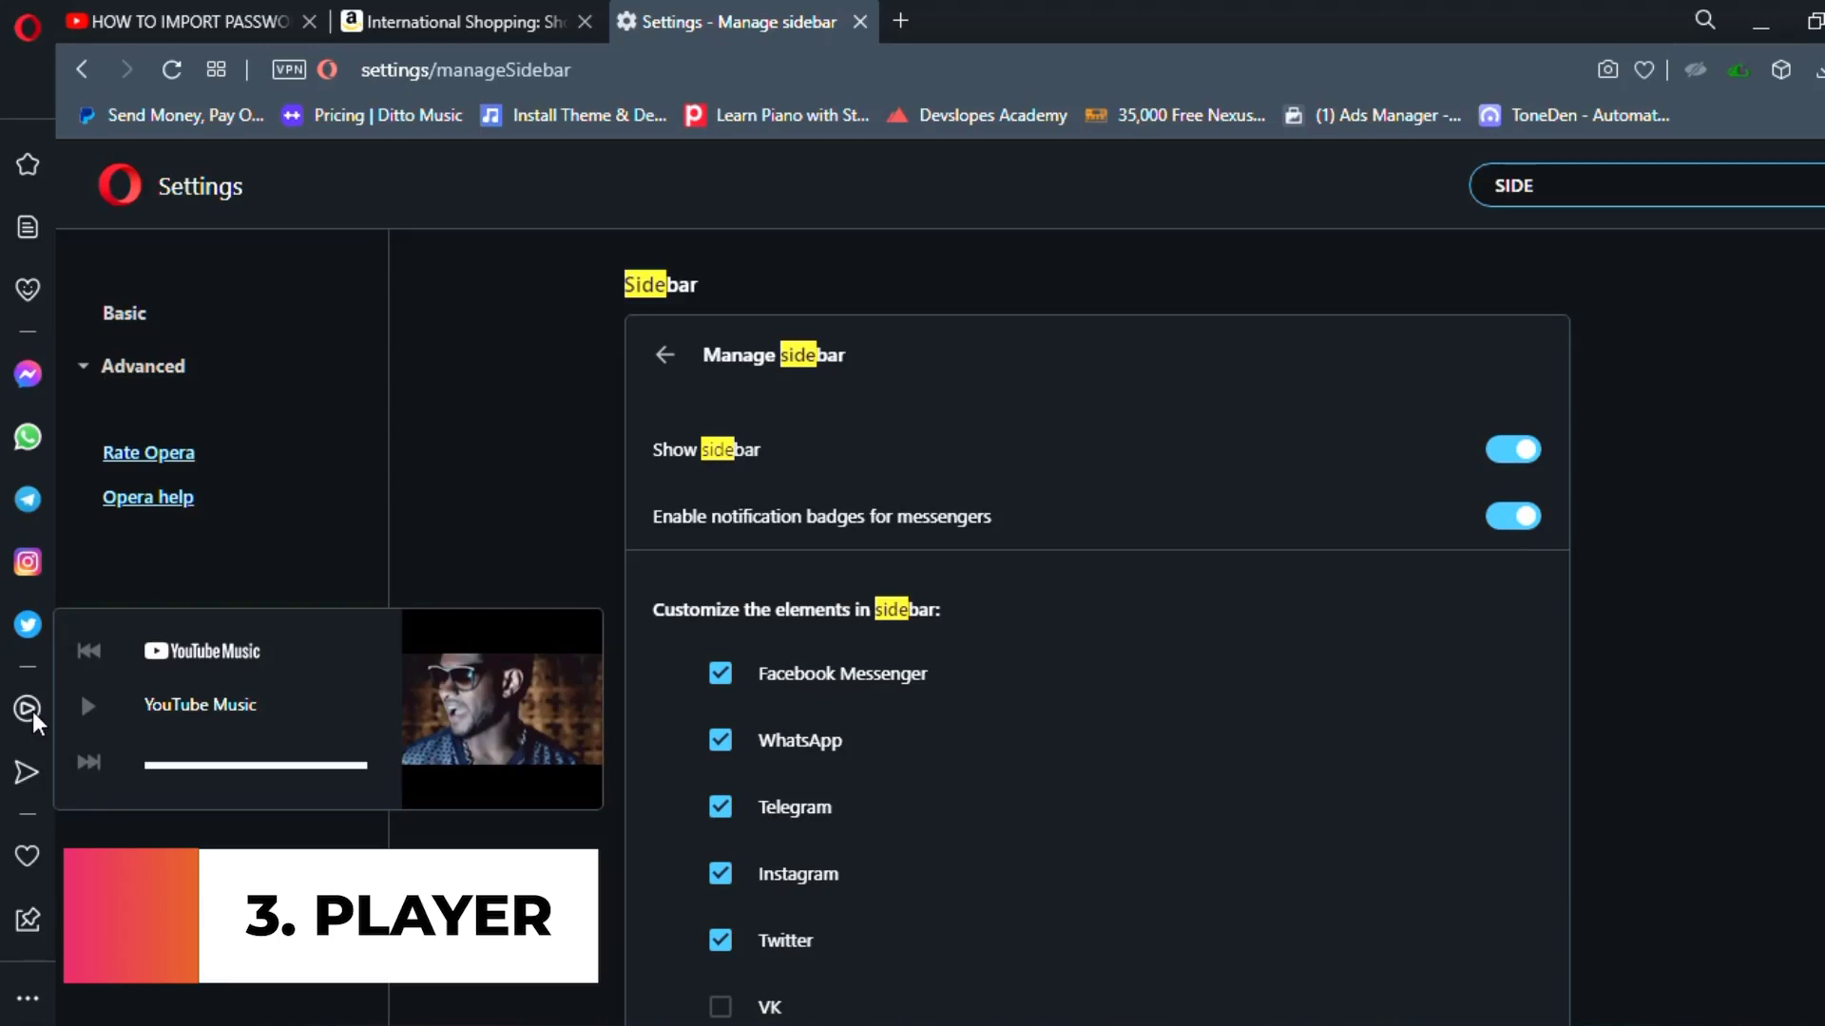
{"action": "left_click", "coordinate": [32, 711]}
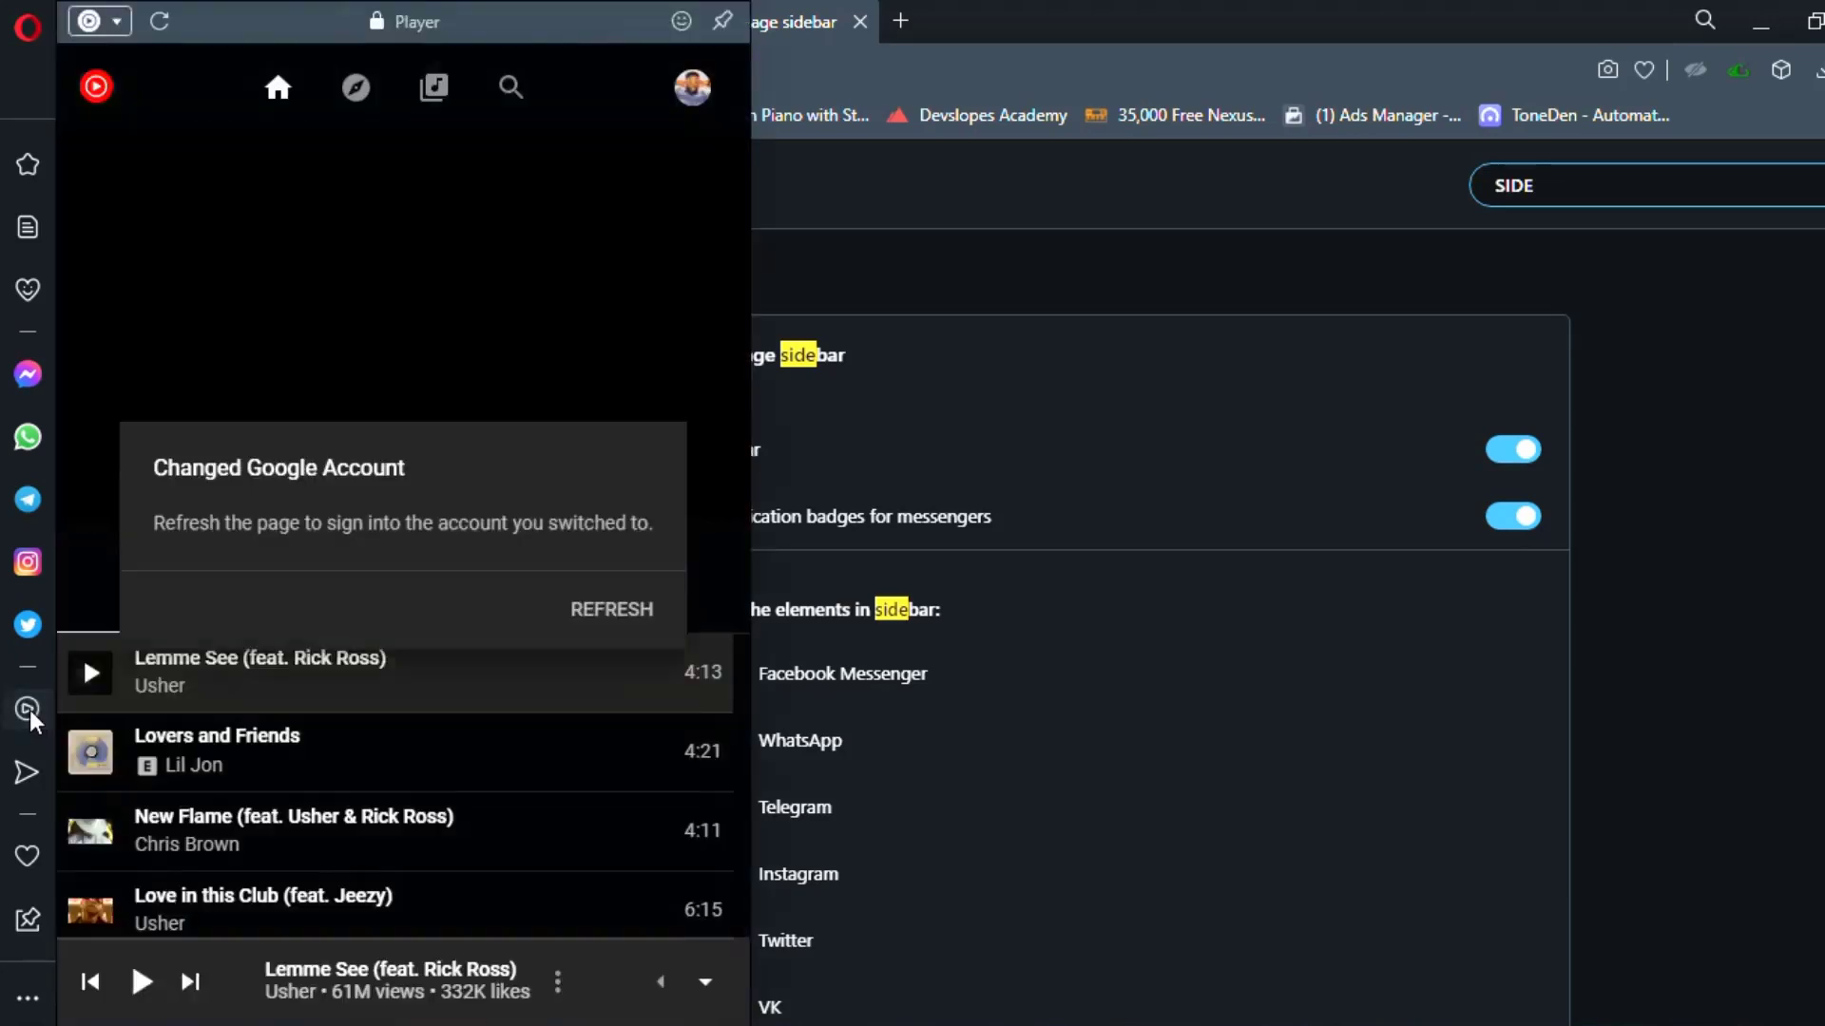
{"action": "left_click", "coordinate": [622, 616]}
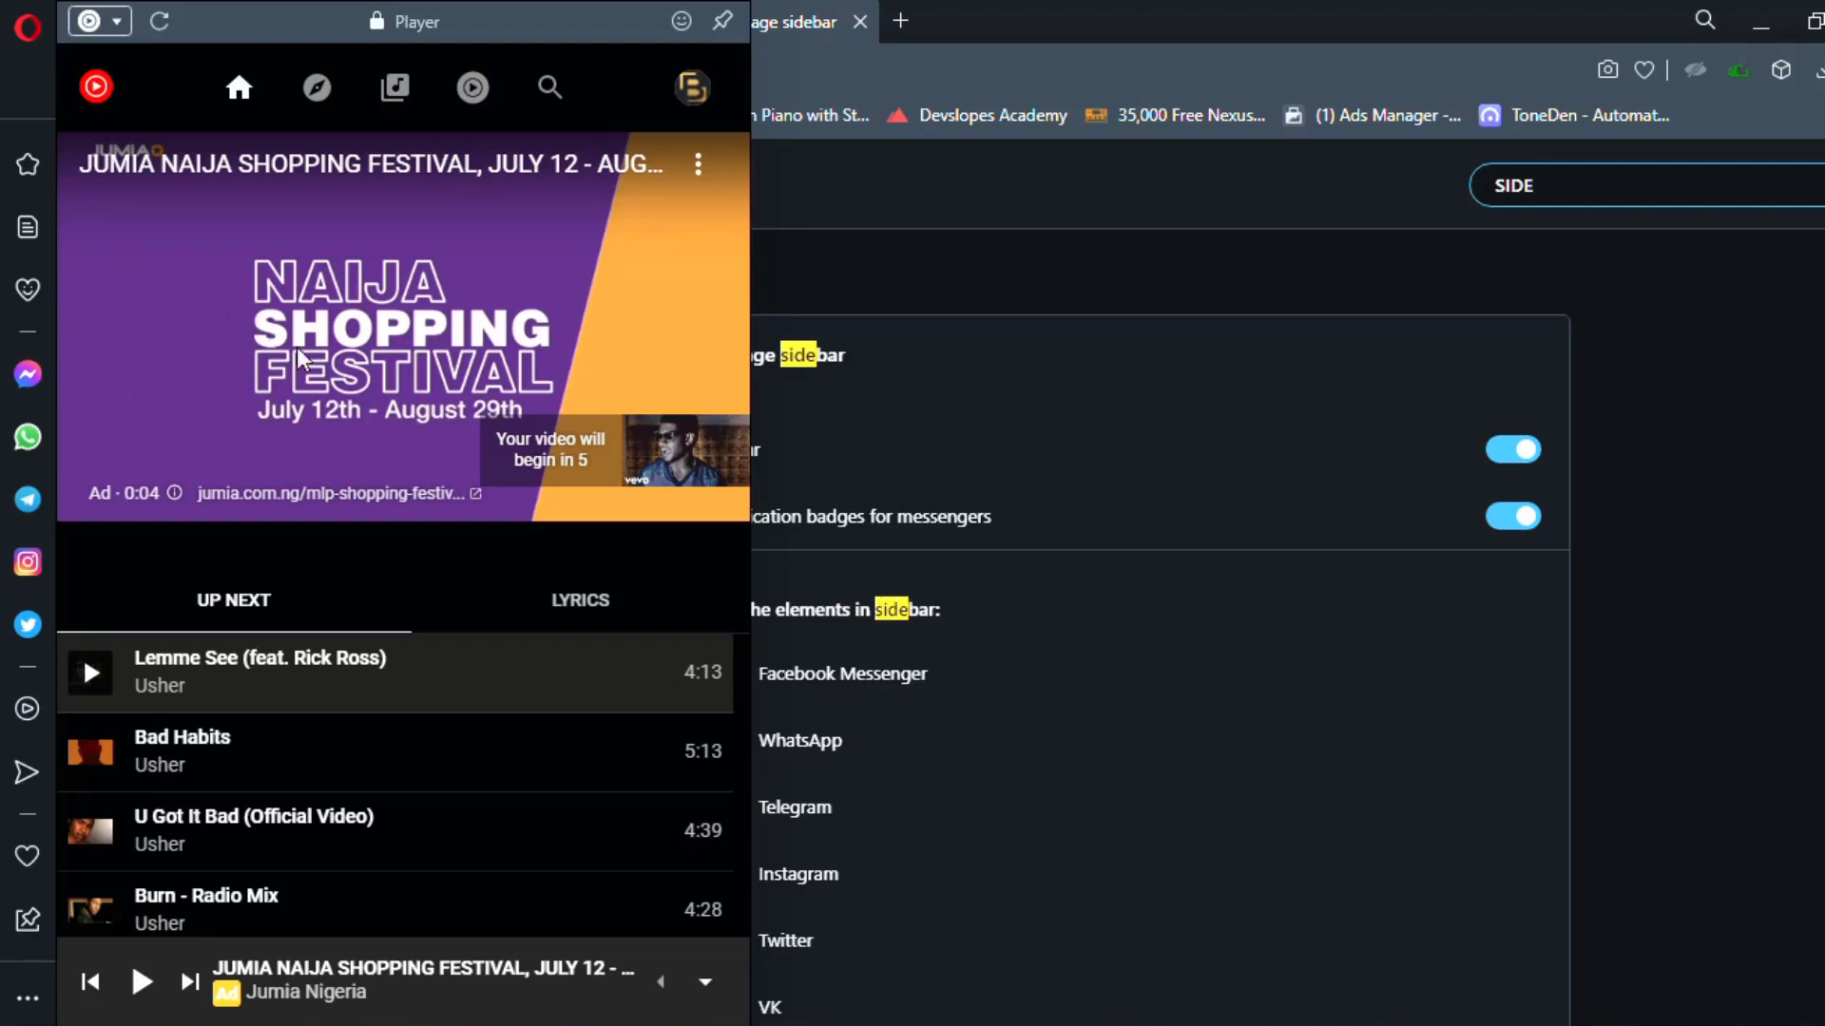
{"action": "left_click", "coordinate": [1364, 307]}
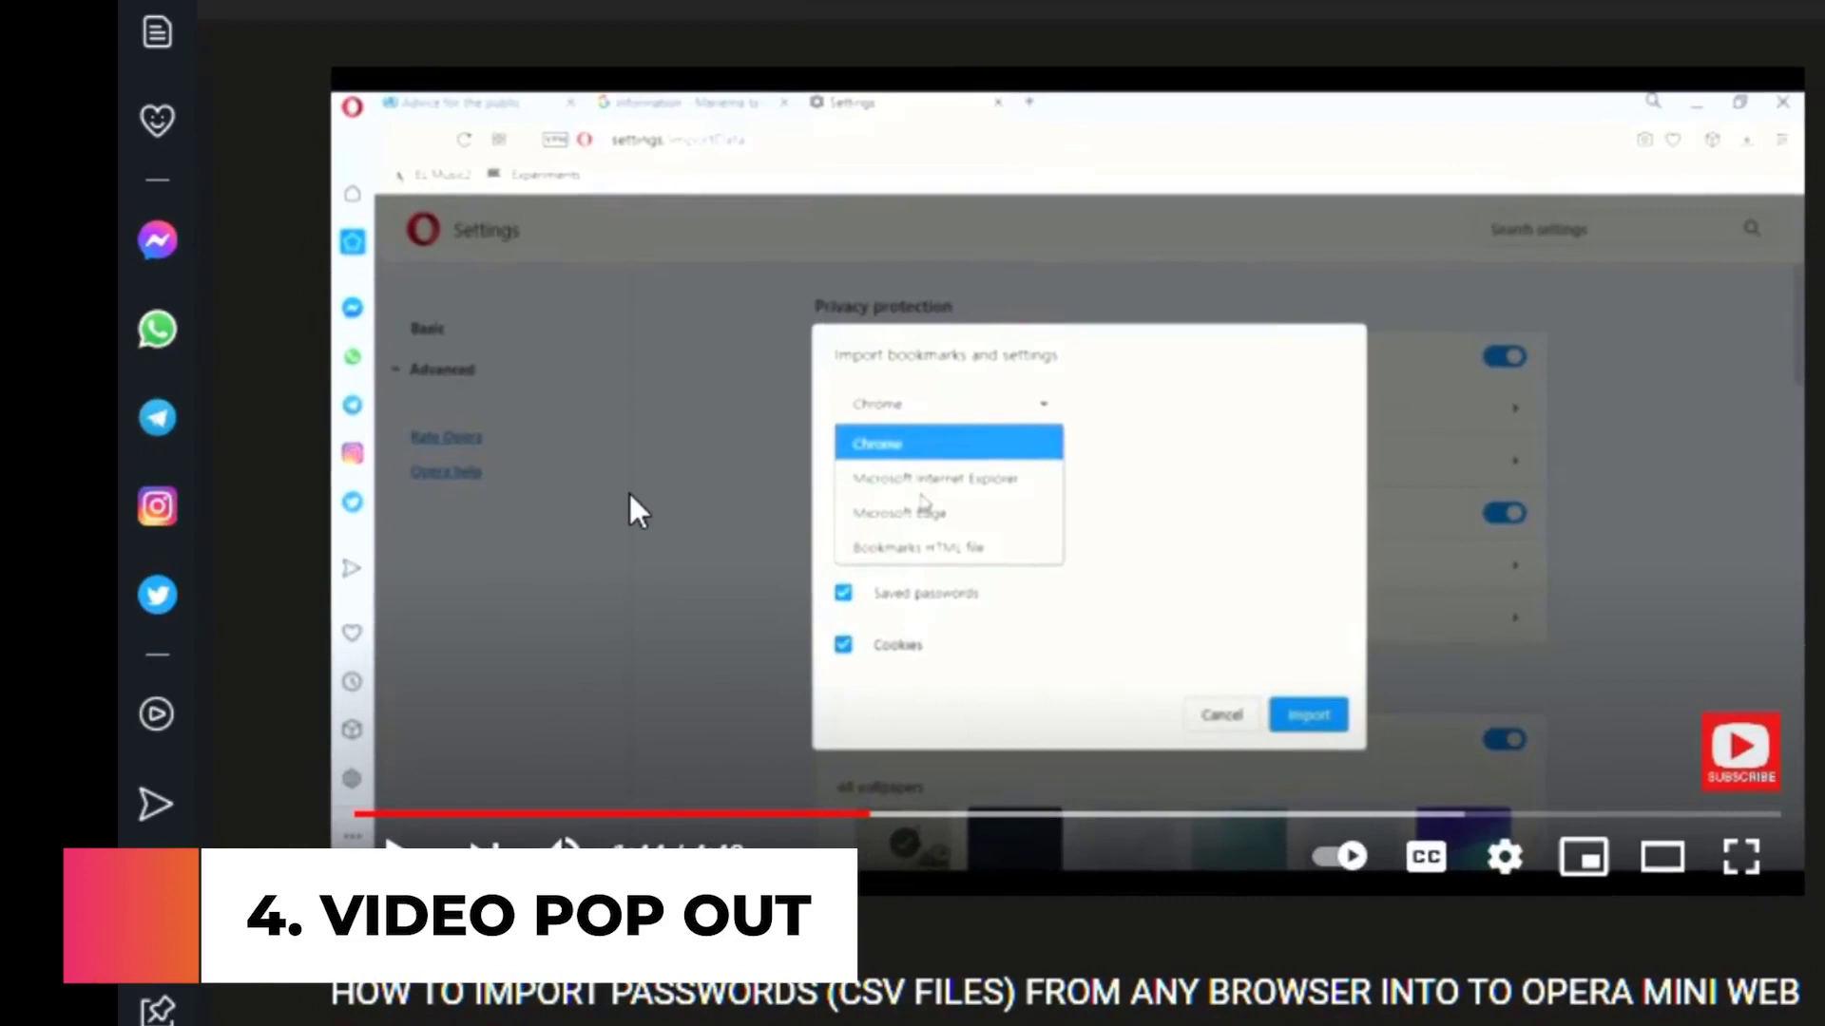
Step: Pop the password-import YouTube video out into a floating window
{"action": "mouse_move", "coordinate": [686, 746]}
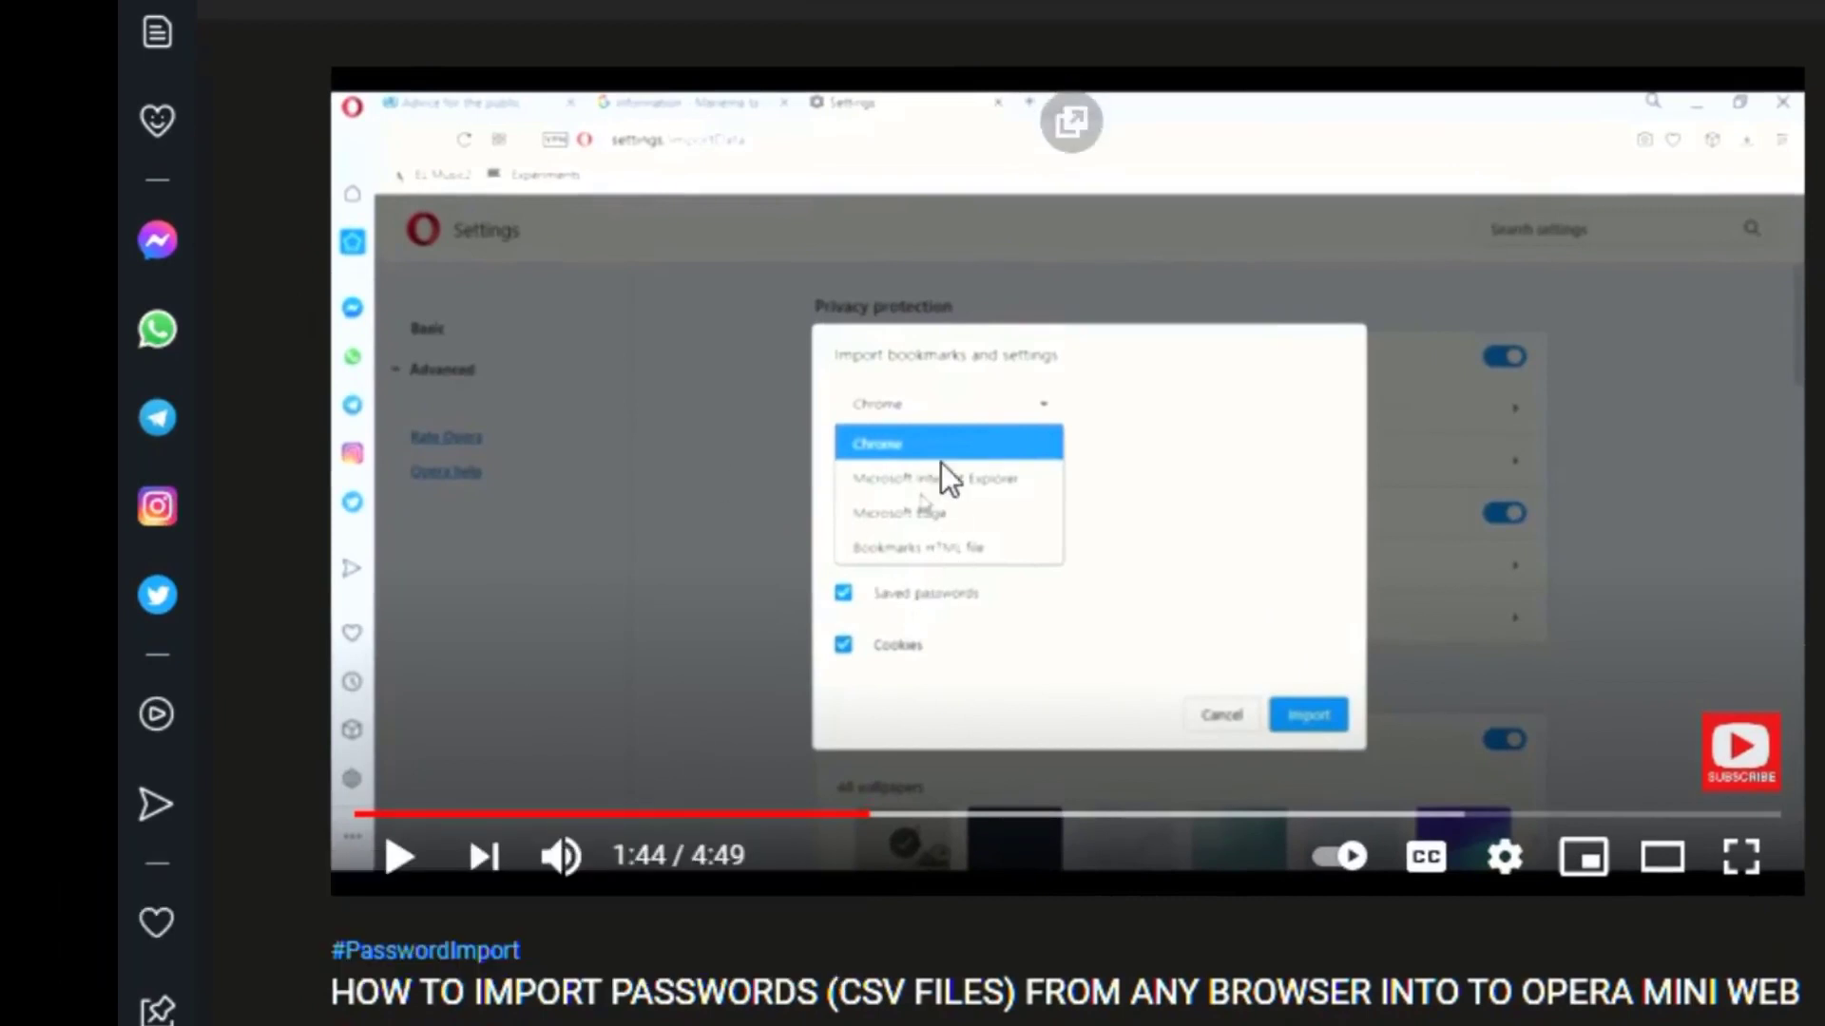
{"action": "left_click", "coordinate": [1068, 128]}
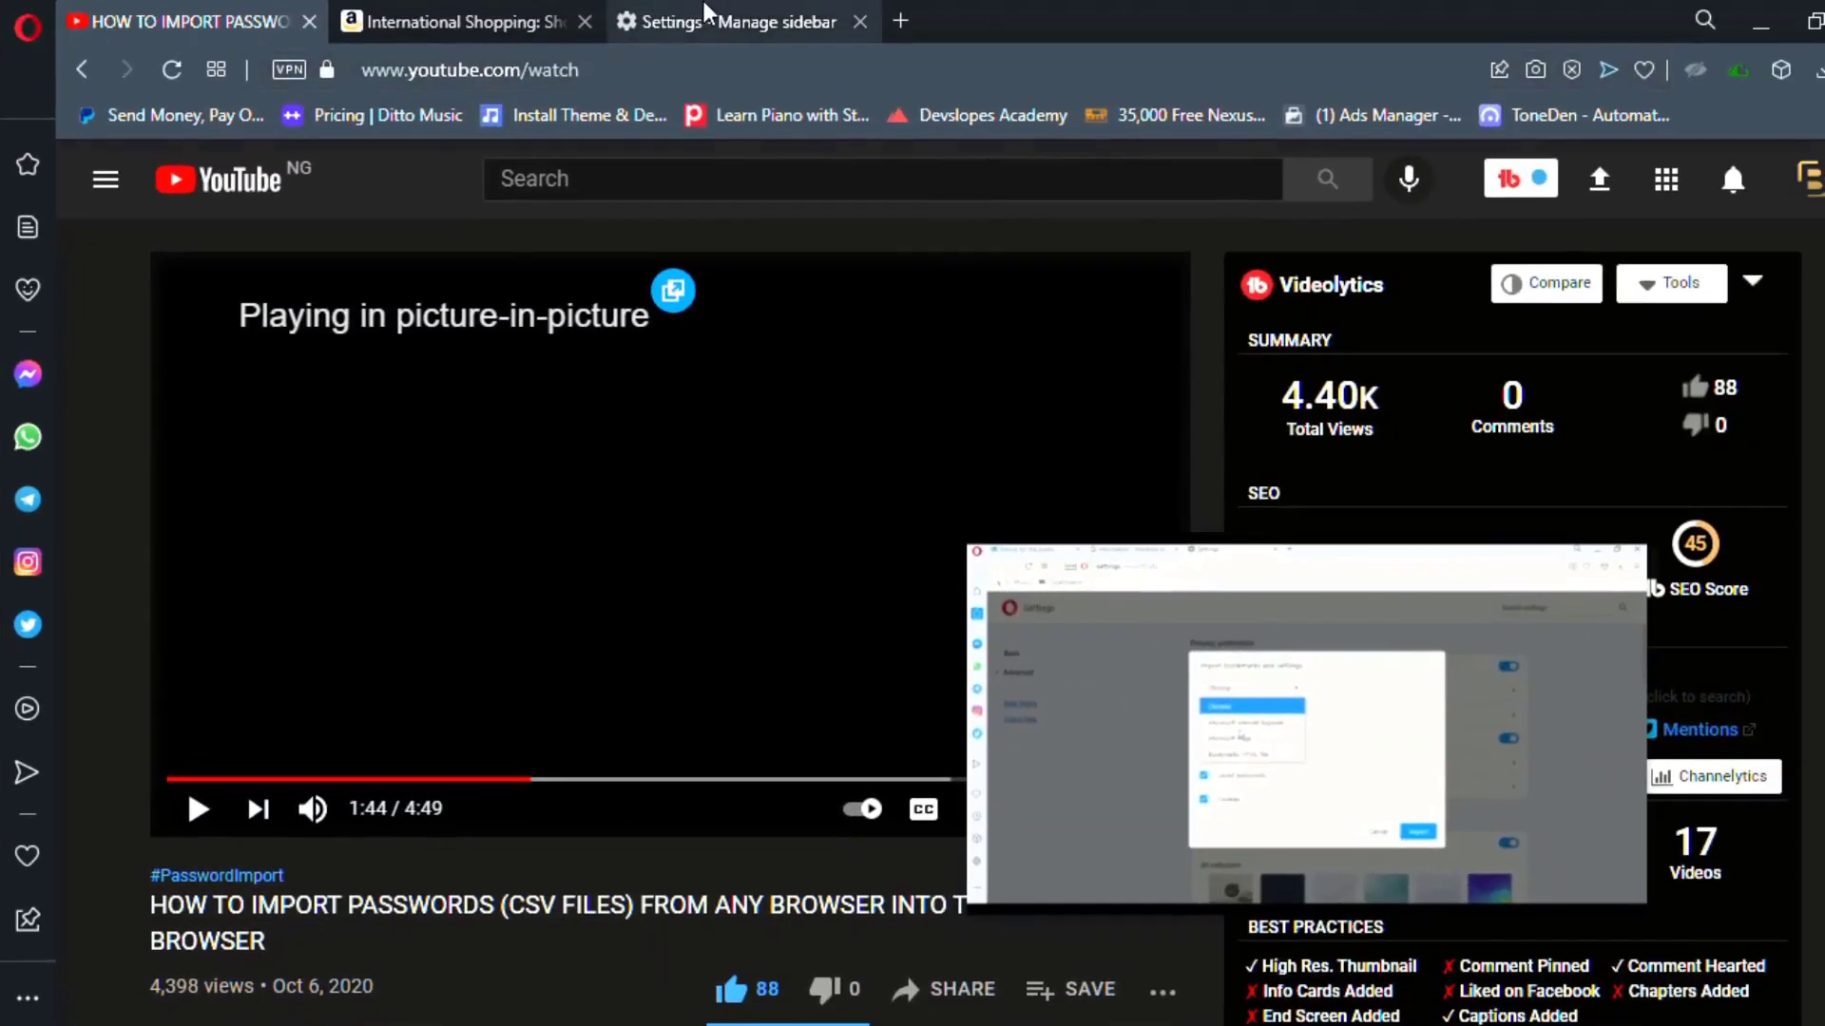
{"action": "left_click", "coordinate": [704, 4]}
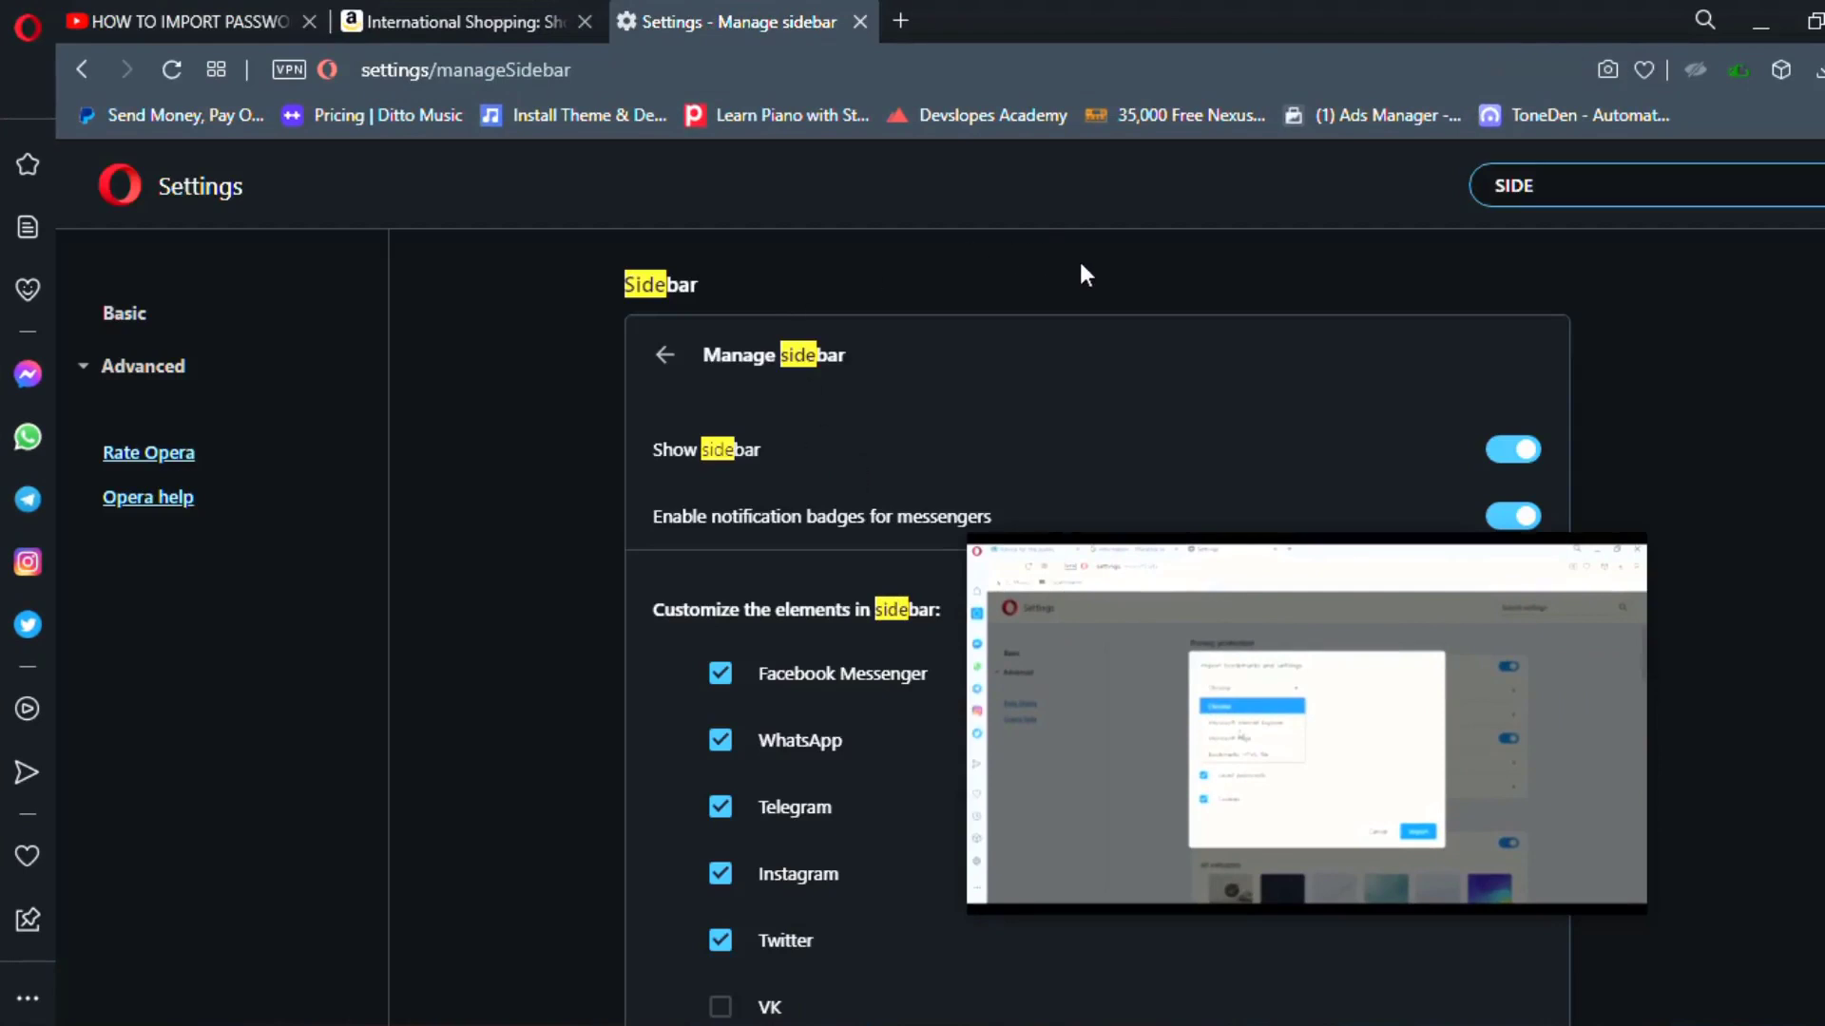
Step: With the browser minimised, move the floating video up-right and seek it to 1:32, then restore the browser
{"action": "key", "text": "super+d"}
{"action": "mouse_move", "coordinate": [1178, 713]}
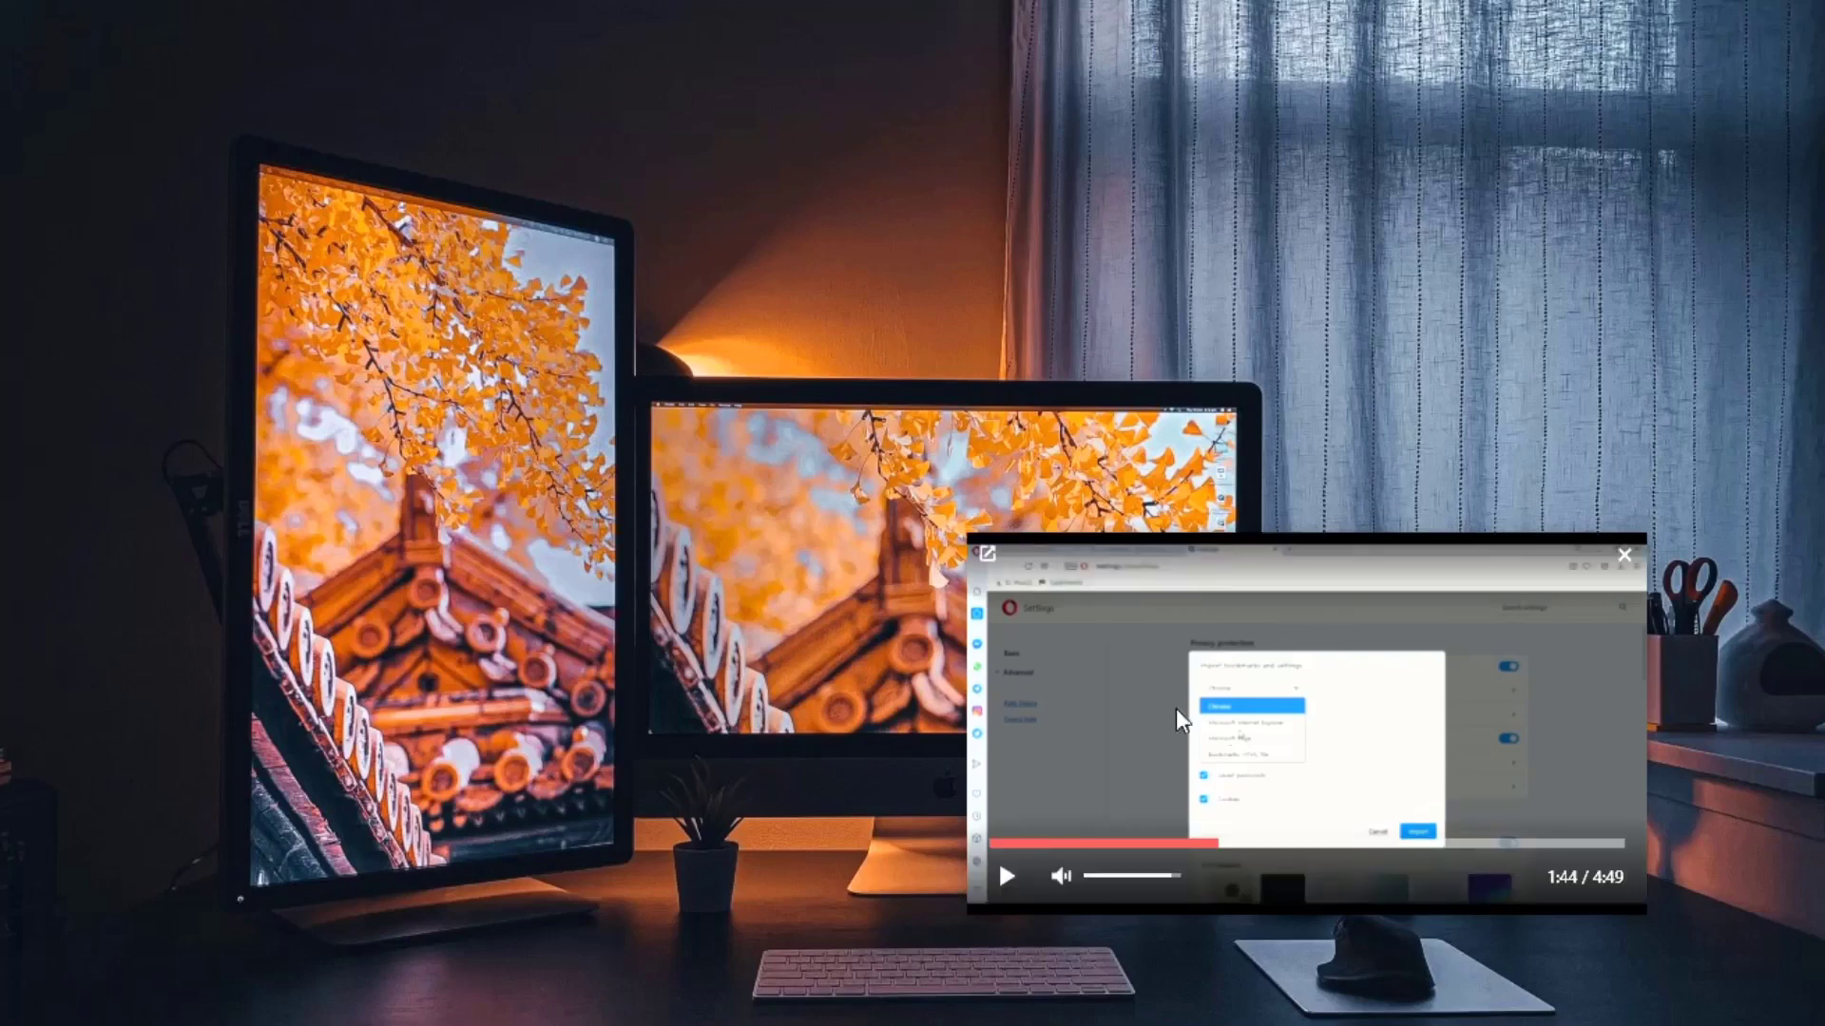
{"action": "left_click_drag", "start_coordinate": [1179, 720], "coordinate": [1250, 531]}
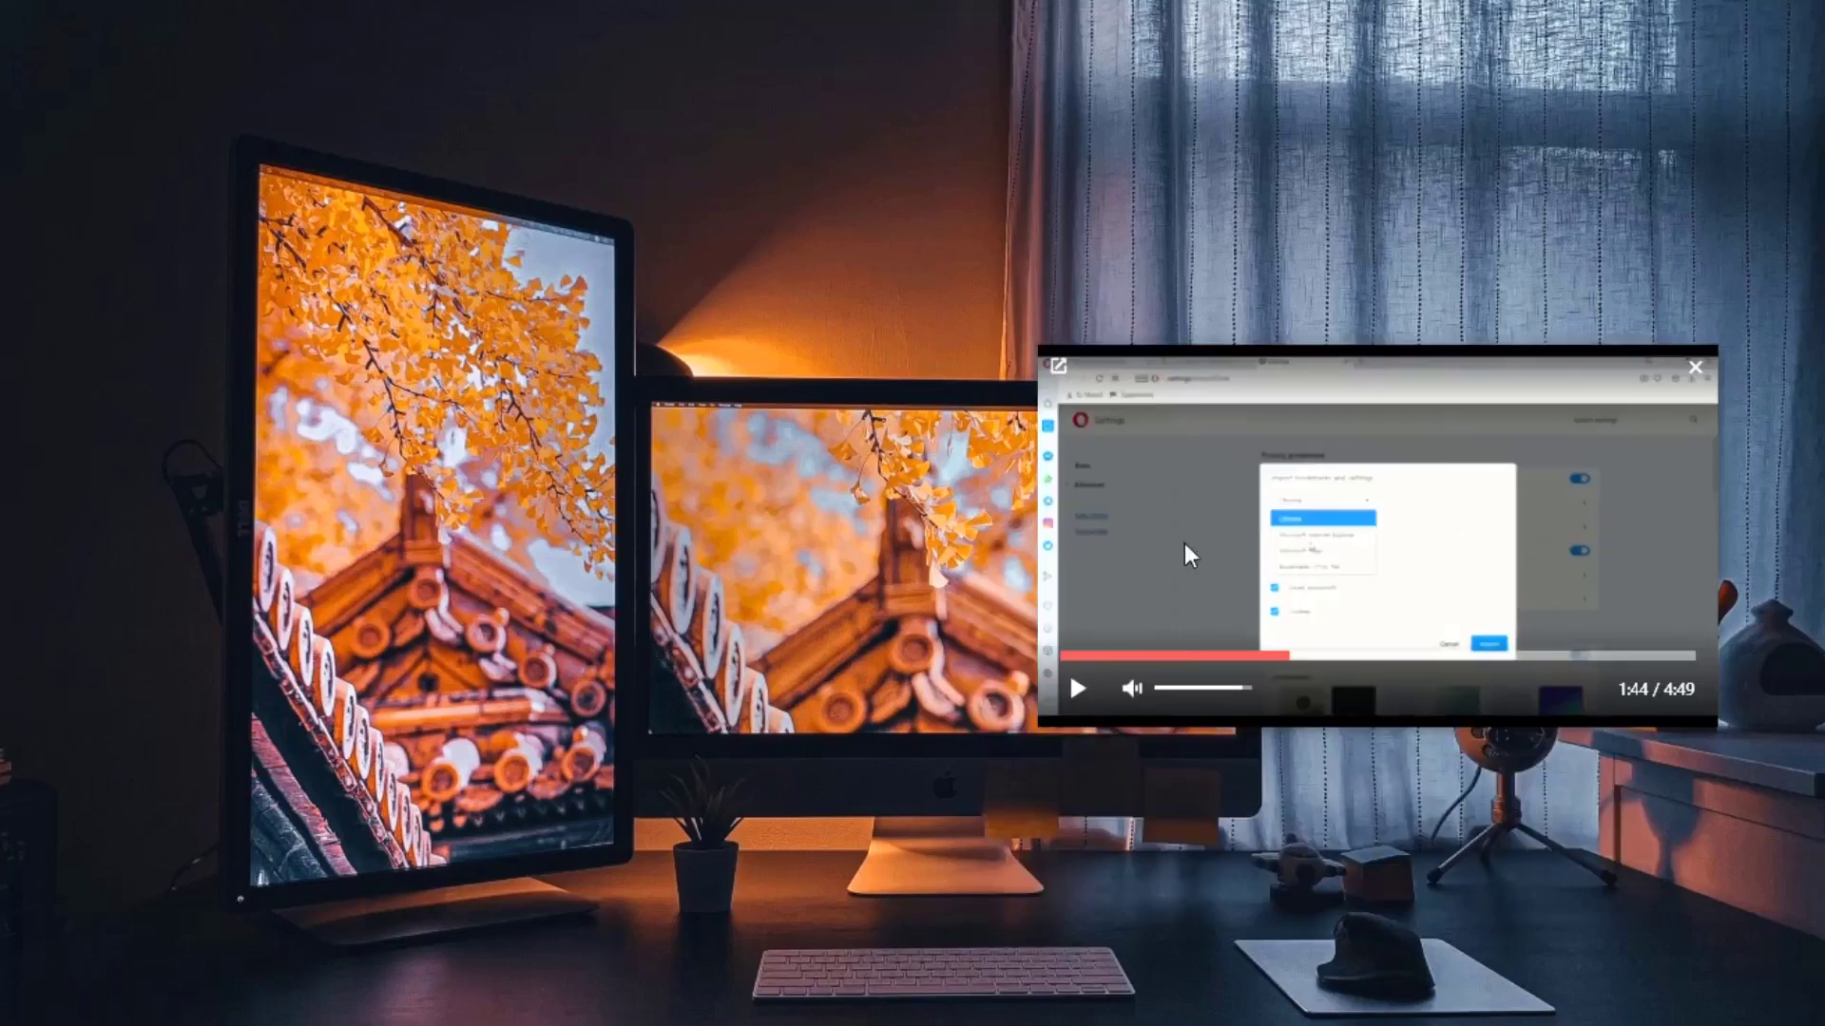
{"action": "left_click", "coordinate": [1263, 653]}
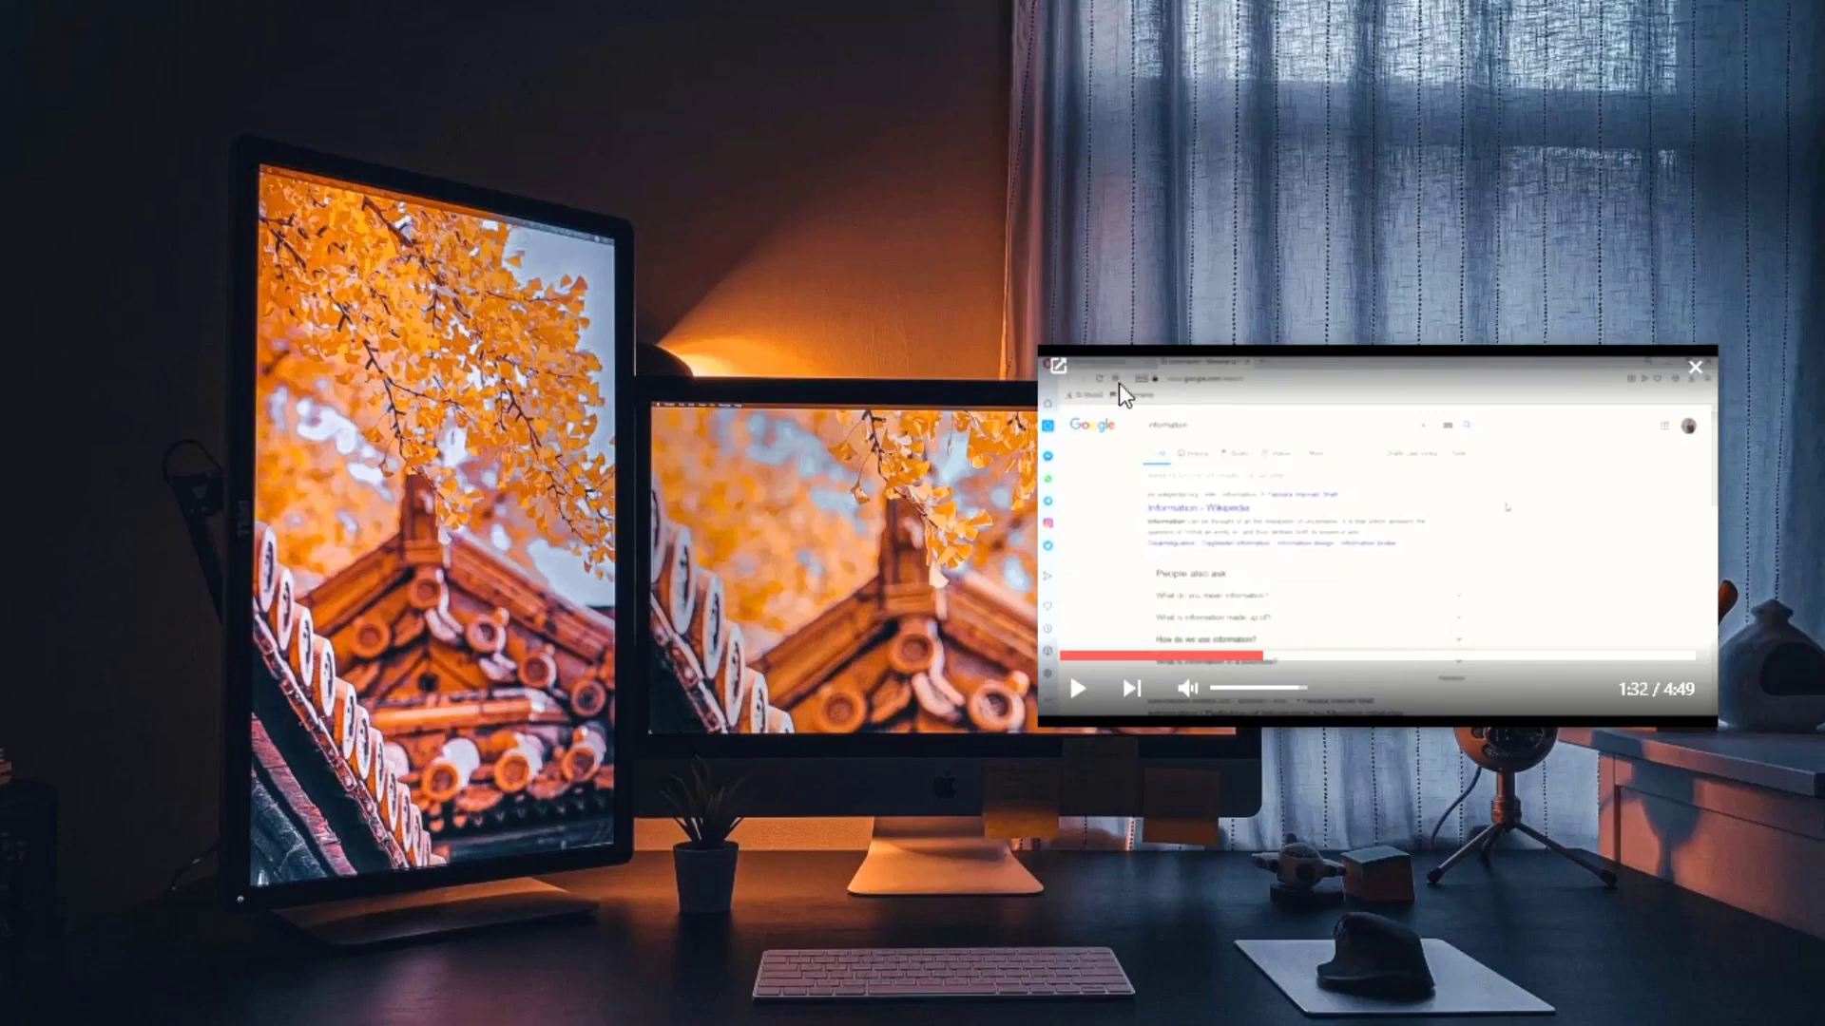
{"action": "key", "text": "alt+Tab"}
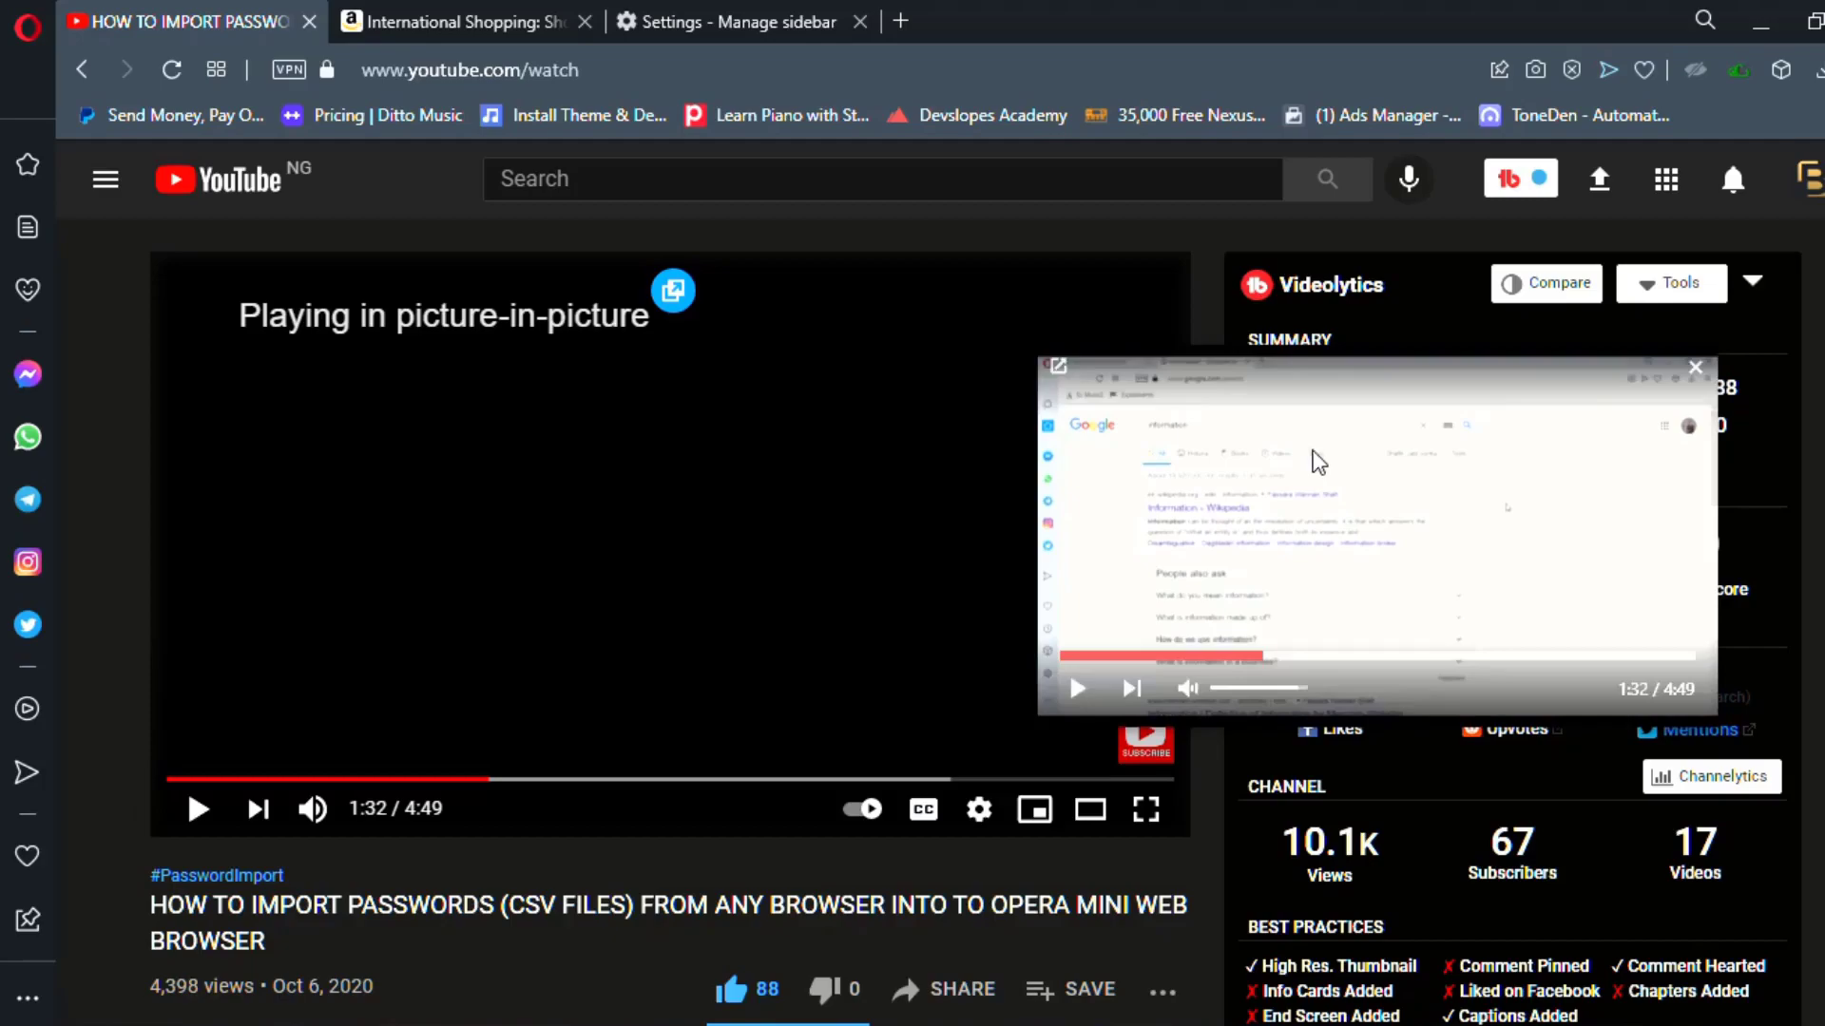
Step: Return the floating video to the page and paste the Amazon Computers link into My Flow
{"action": "left_click", "coordinate": [1699, 362]}
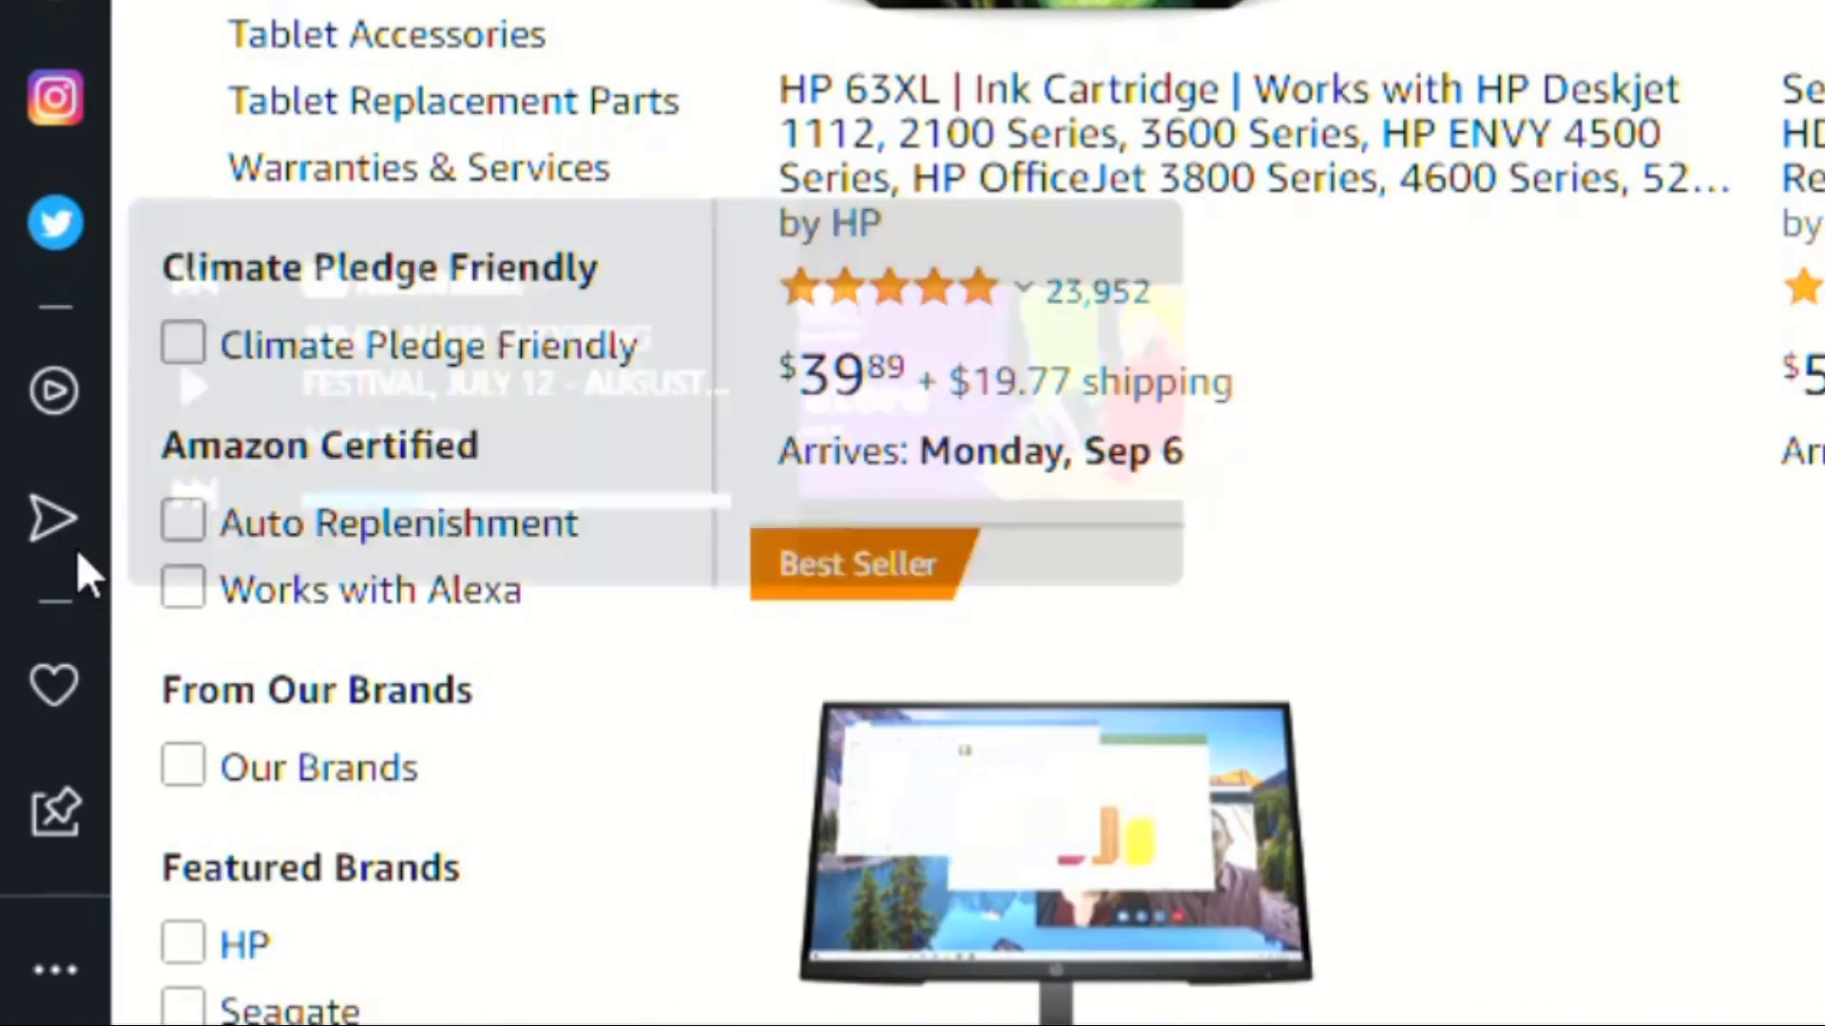
{"action": "left_click", "coordinate": [56, 519]}
{"action": "key", "text": "ctrl+v"}
{"action": "key", "text": "Return"}
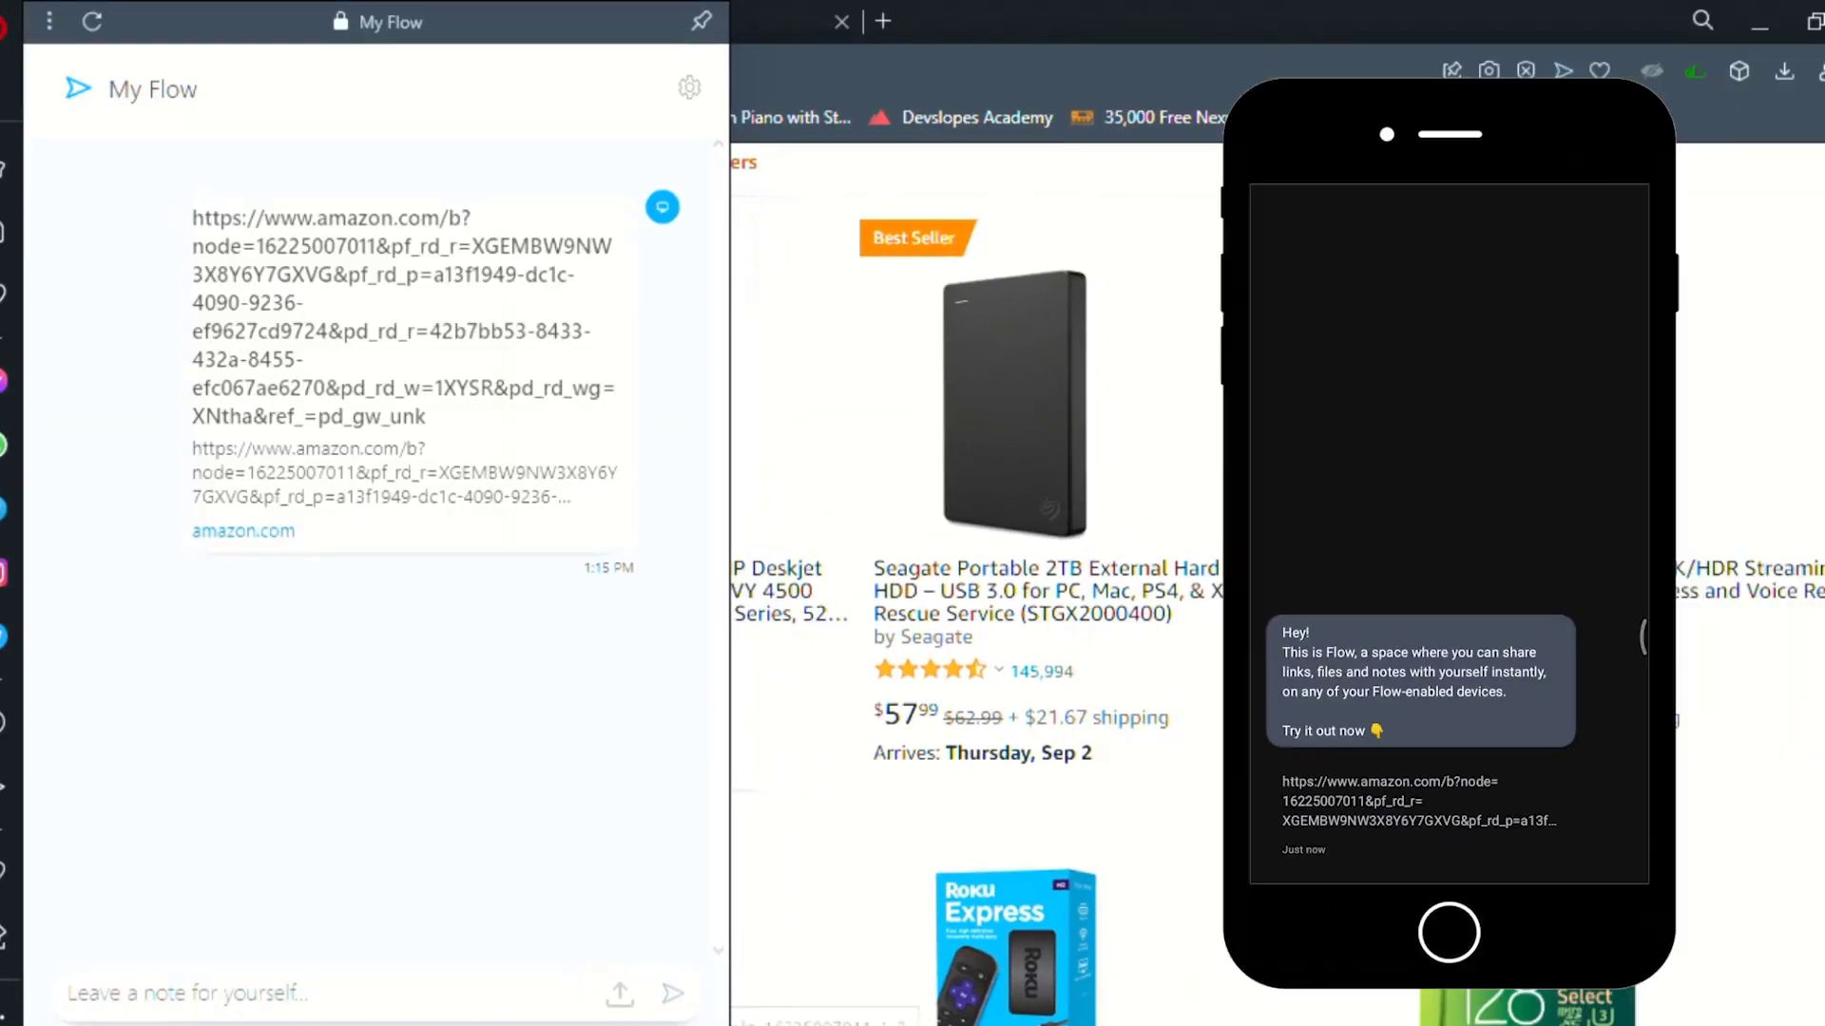
Step: Snapshot the Seagate hard drive card and paste the image into My Flow
{"action": "right_click", "coordinate": [1071, 392]}
{"action": "key", "text": "Escape"}
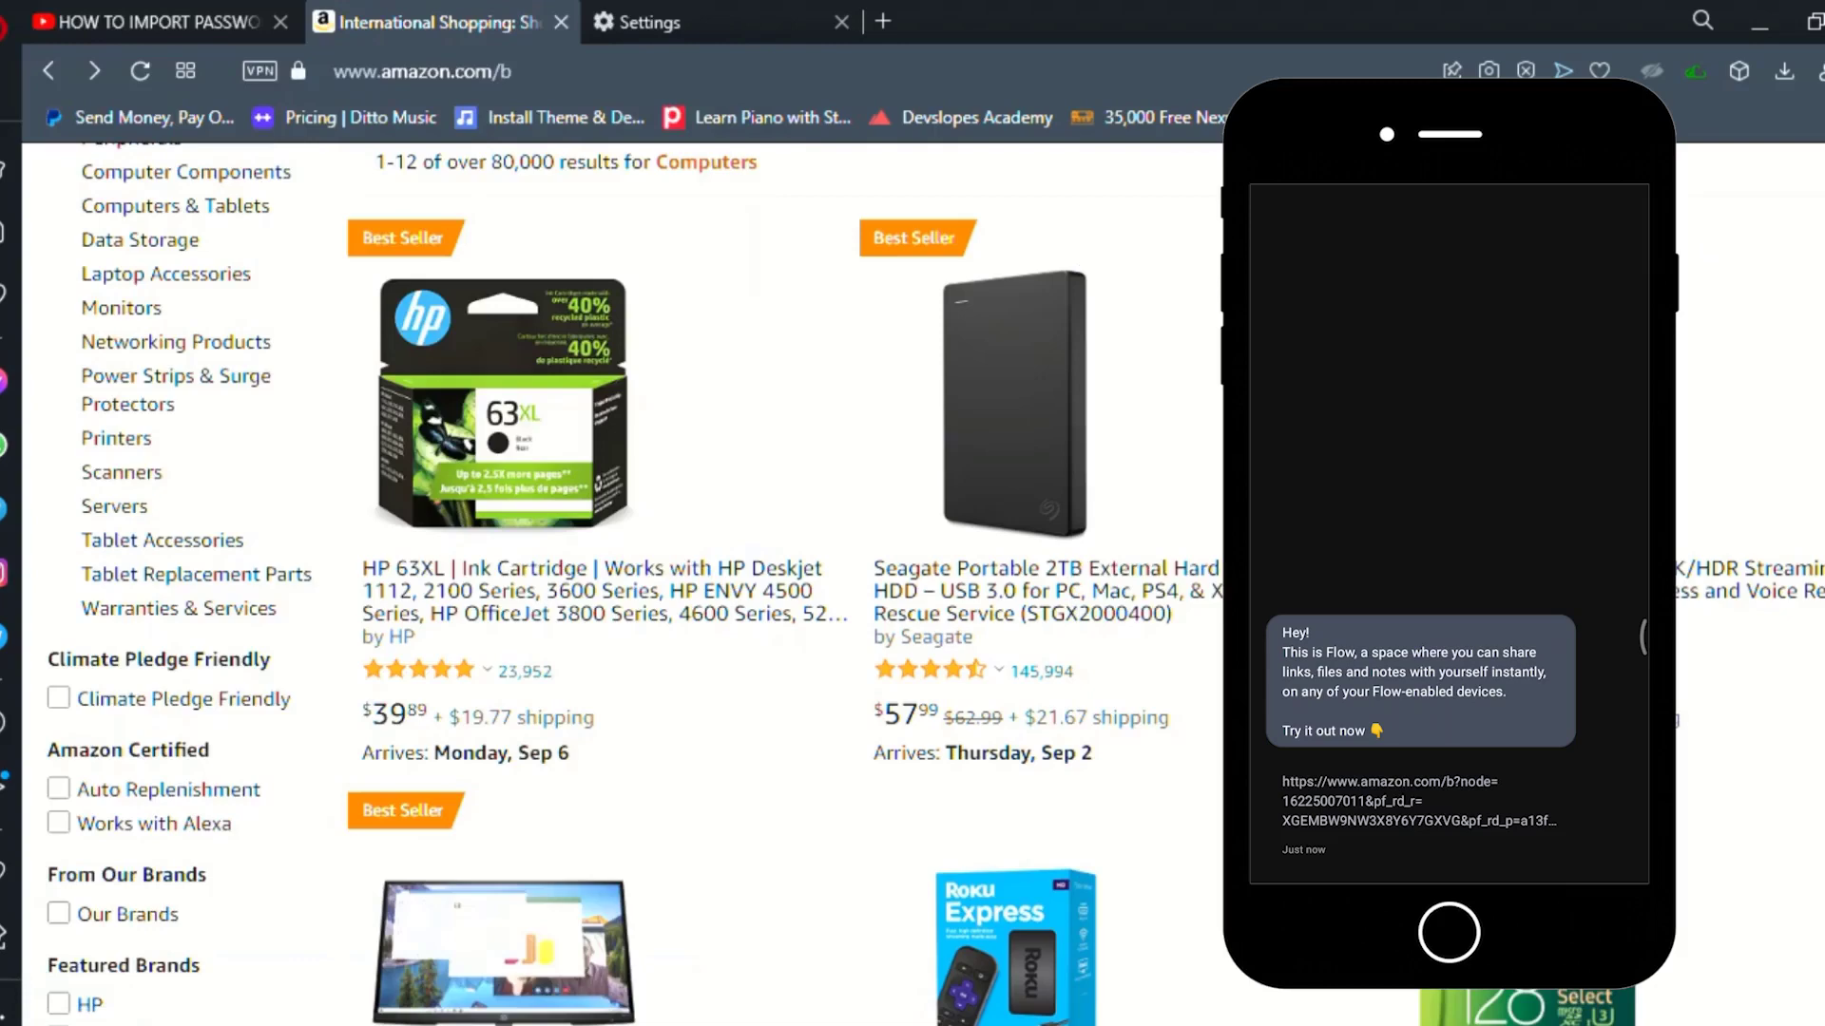
{"action": "left_click", "coordinate": [1488, 70]}
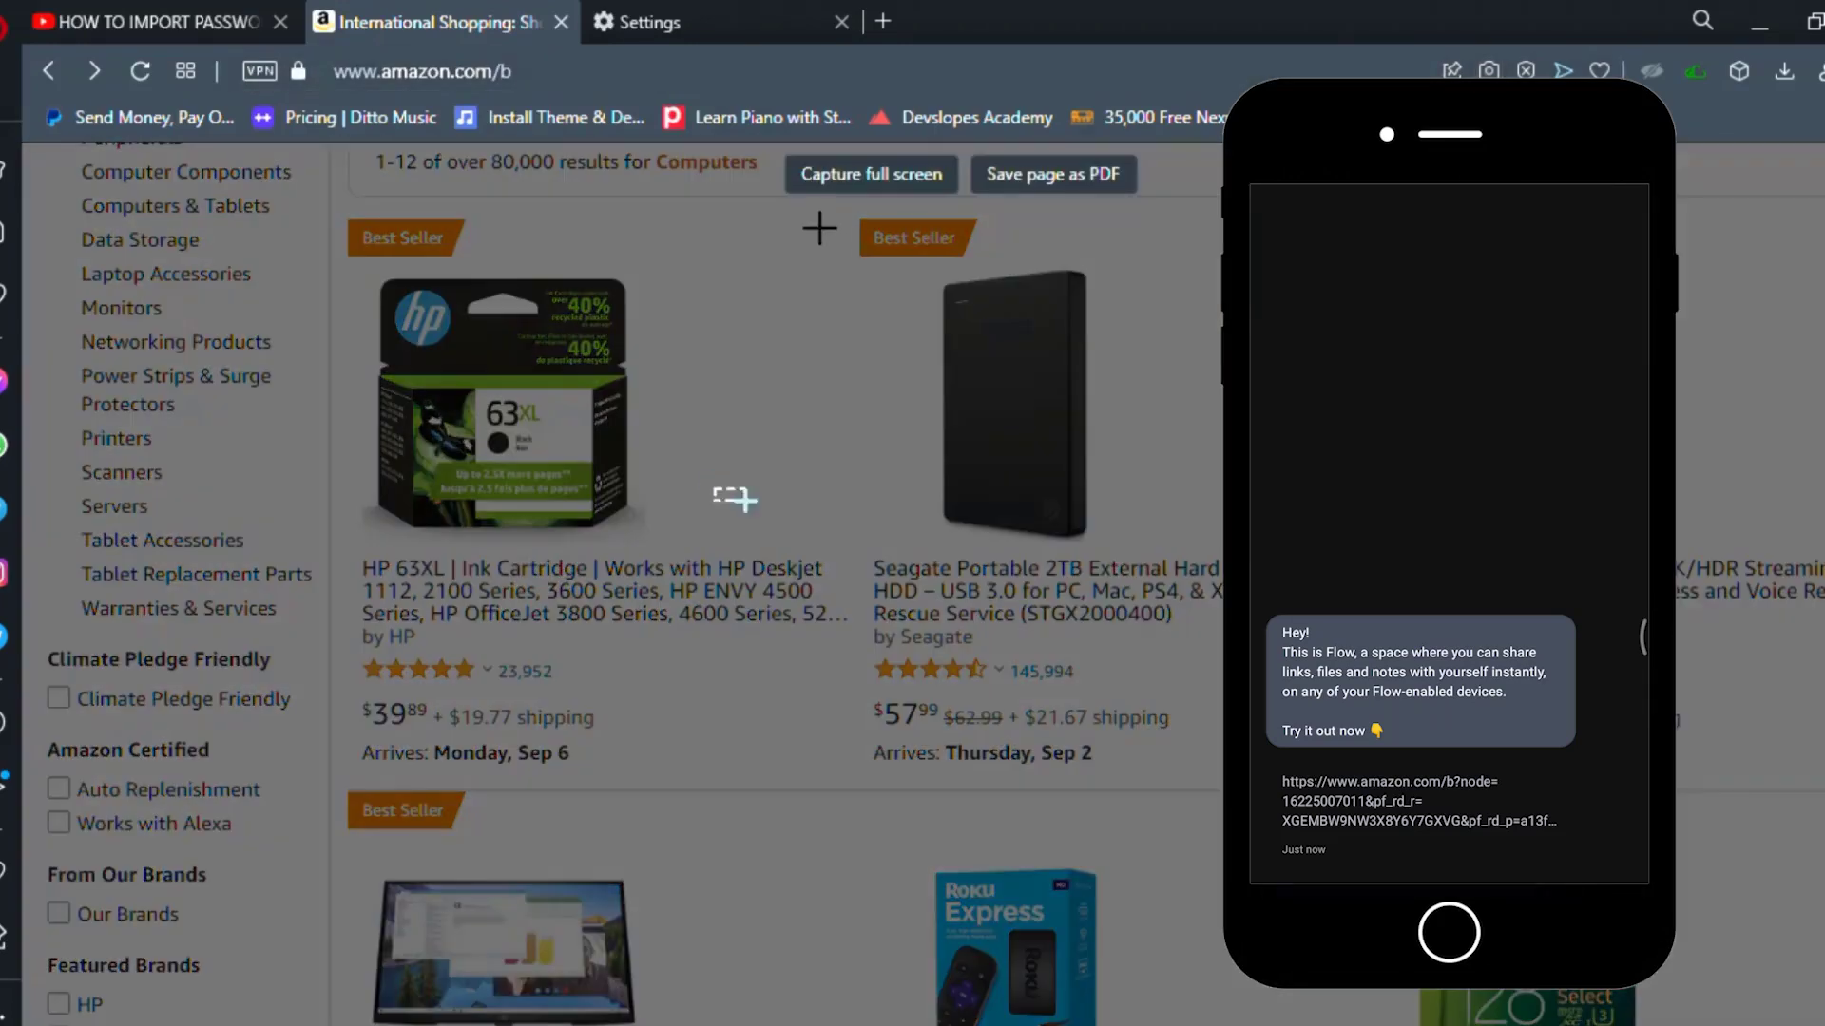
{"action": "left_click_drag", "start_coordinate": [820, 215], "coordinate": [1224, 799]}
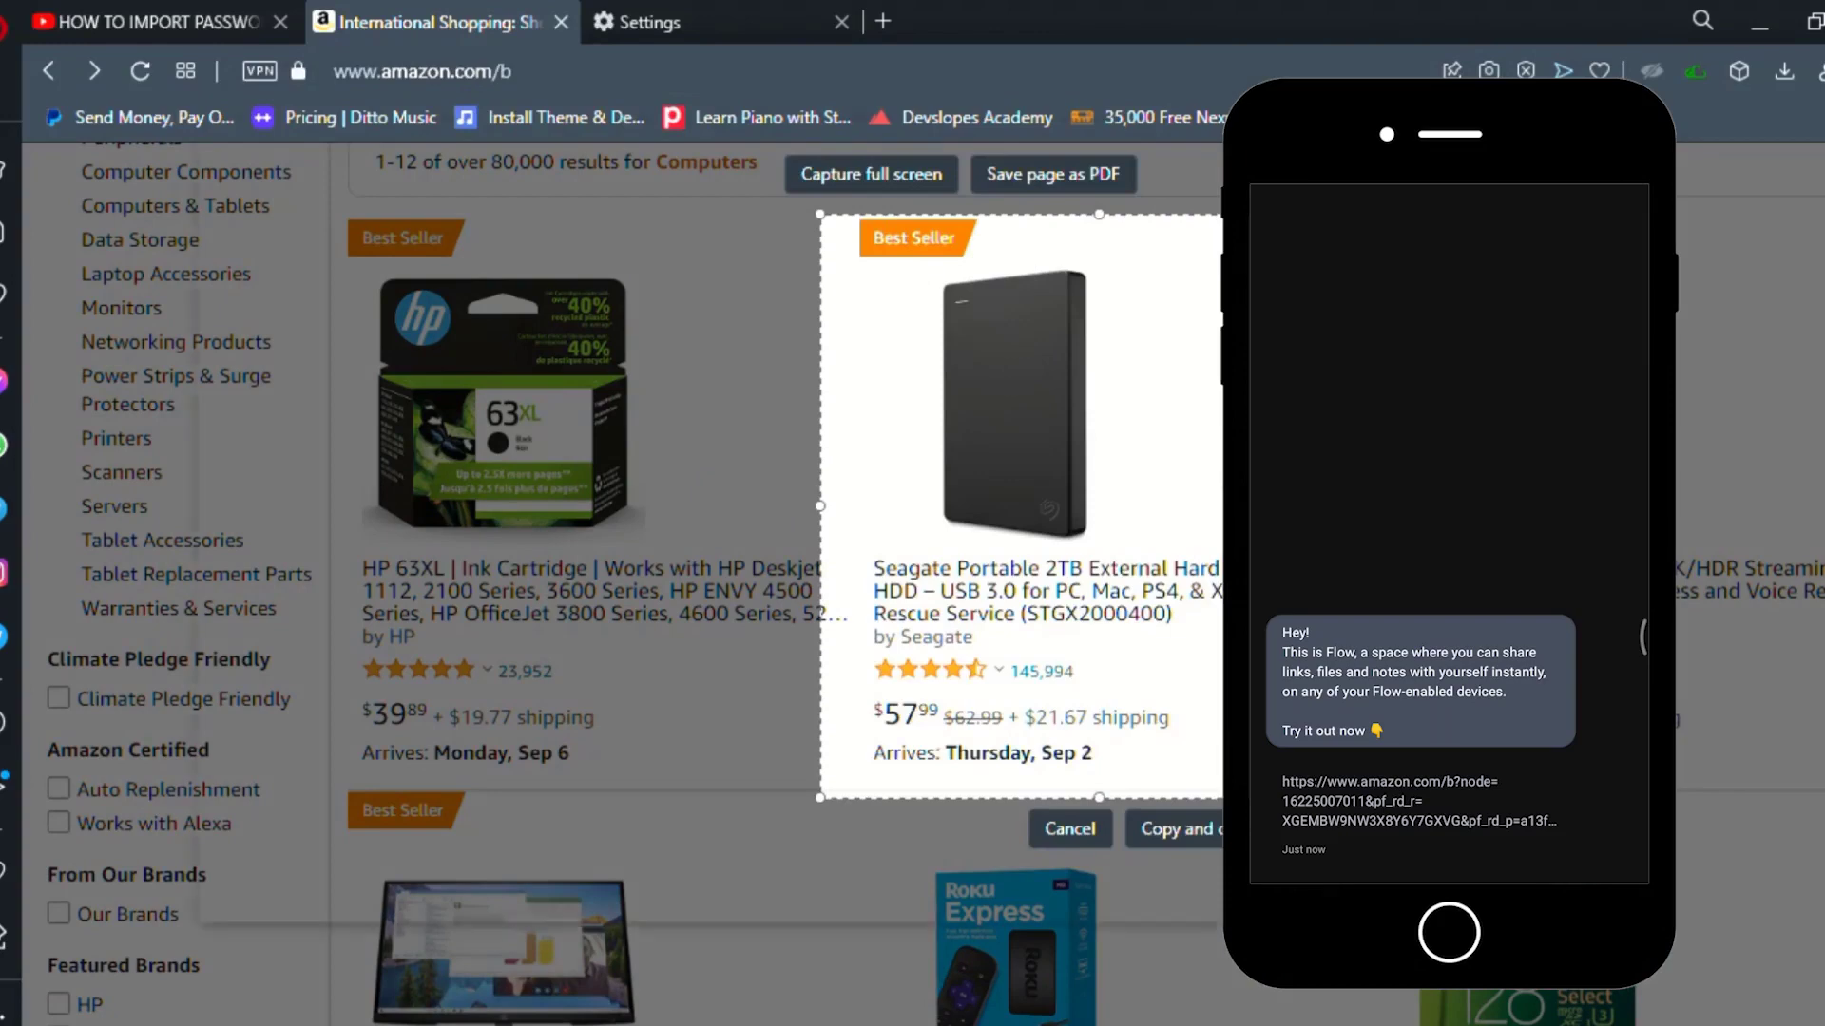
{"action": "left_click", "coordinate": [1171, 829]}
{"action": "key", "text": "Escape"}
{"action": "left_click", "coordinate": [6, 784]}
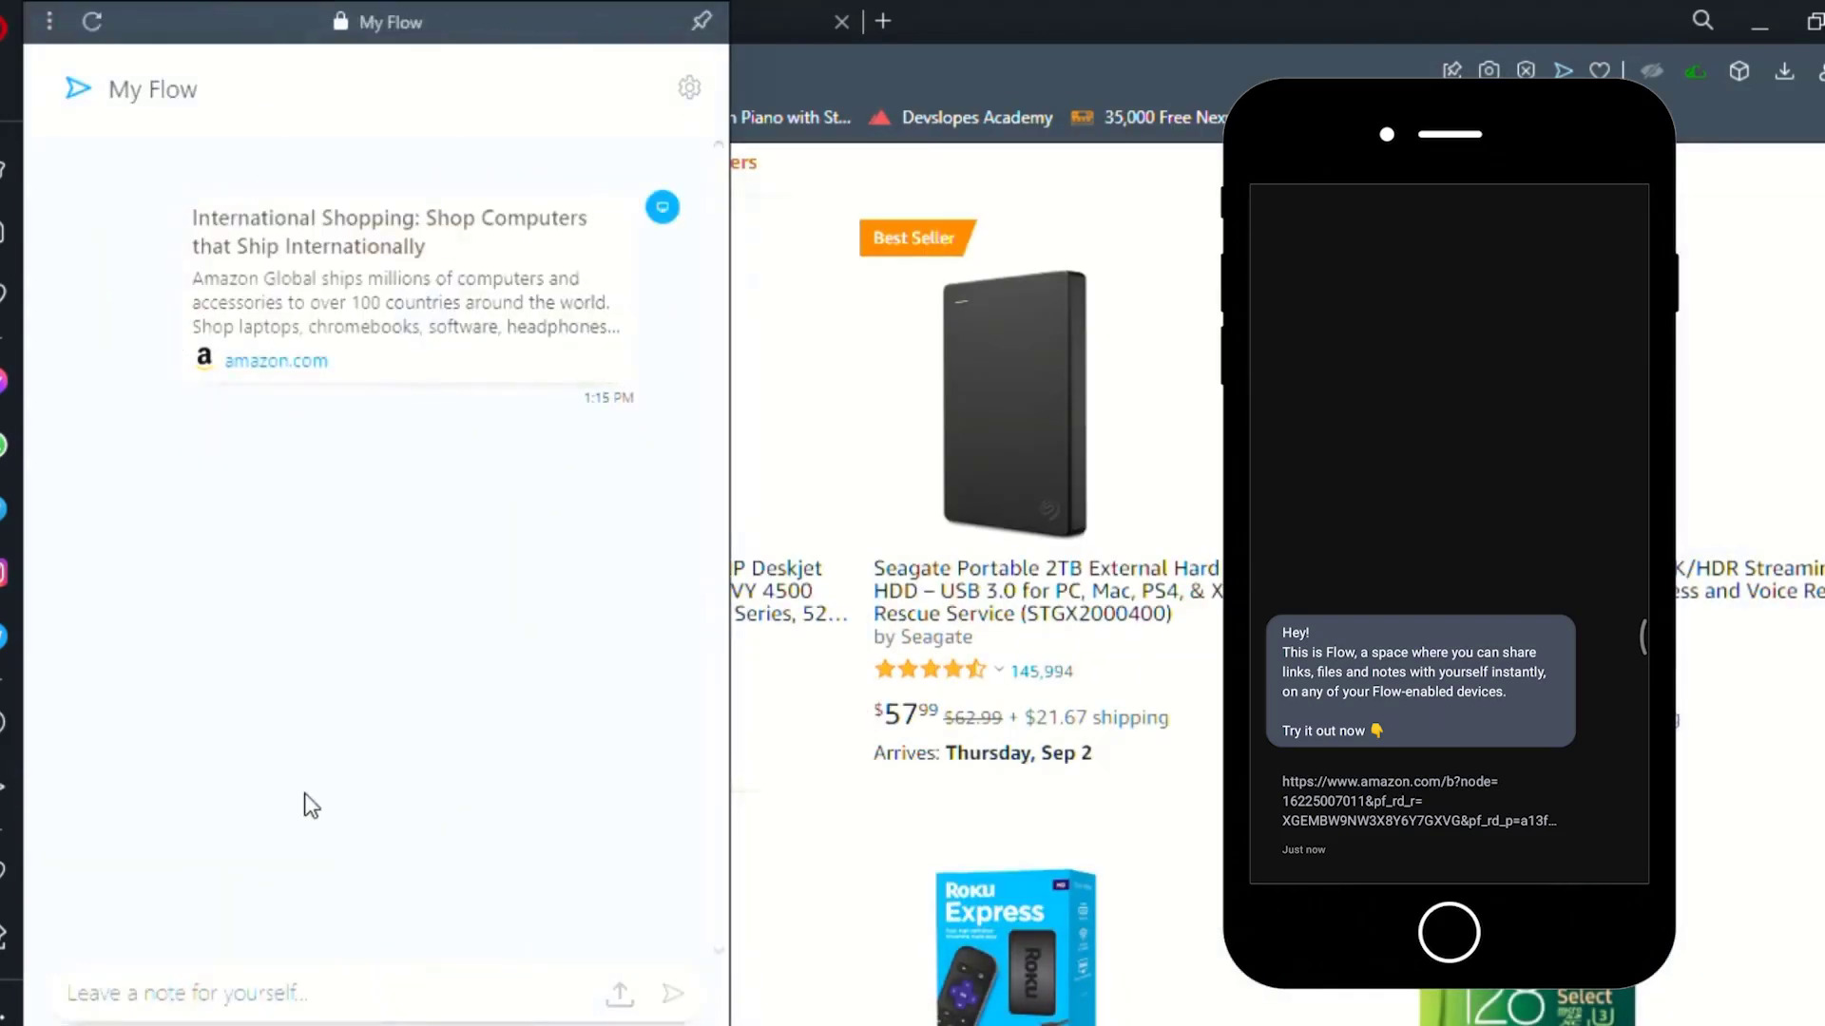
{"action": "key", "text": "ctrl+v"}
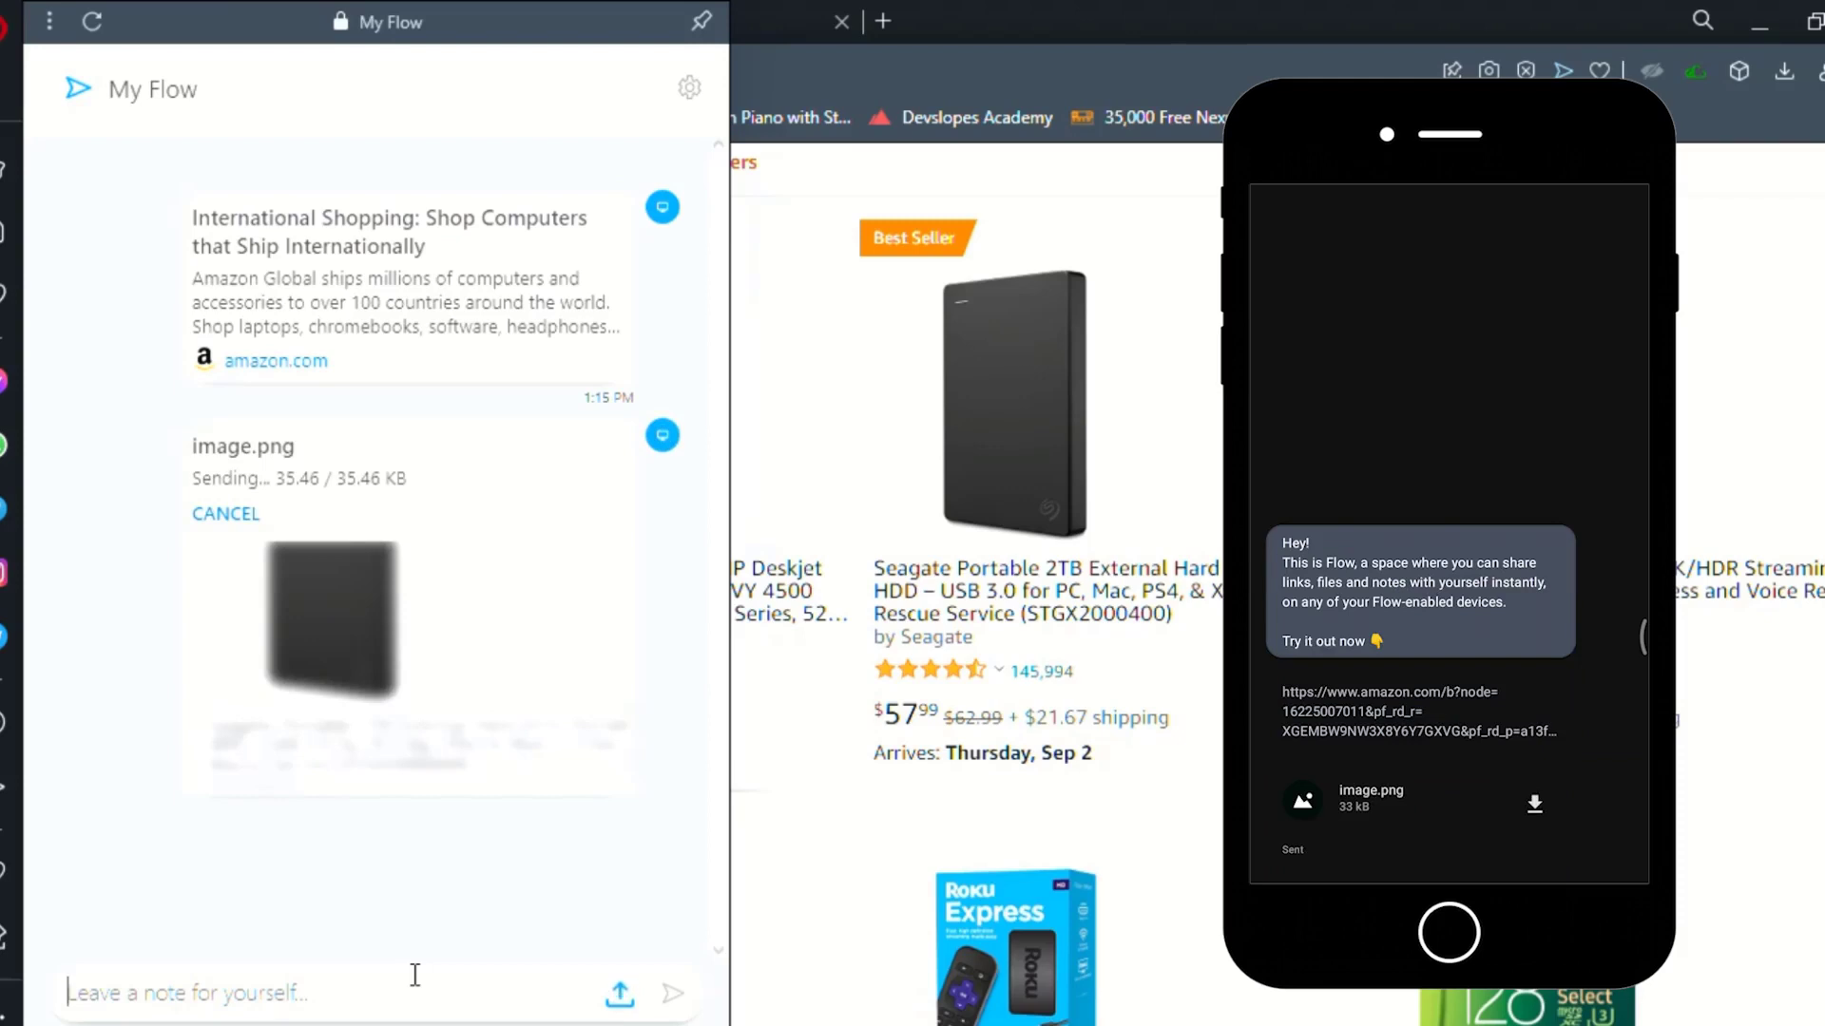
Step: Send the note 'HEY' to My Flow and close the Flow panel
{"action": "type", "text": "hEUY"}
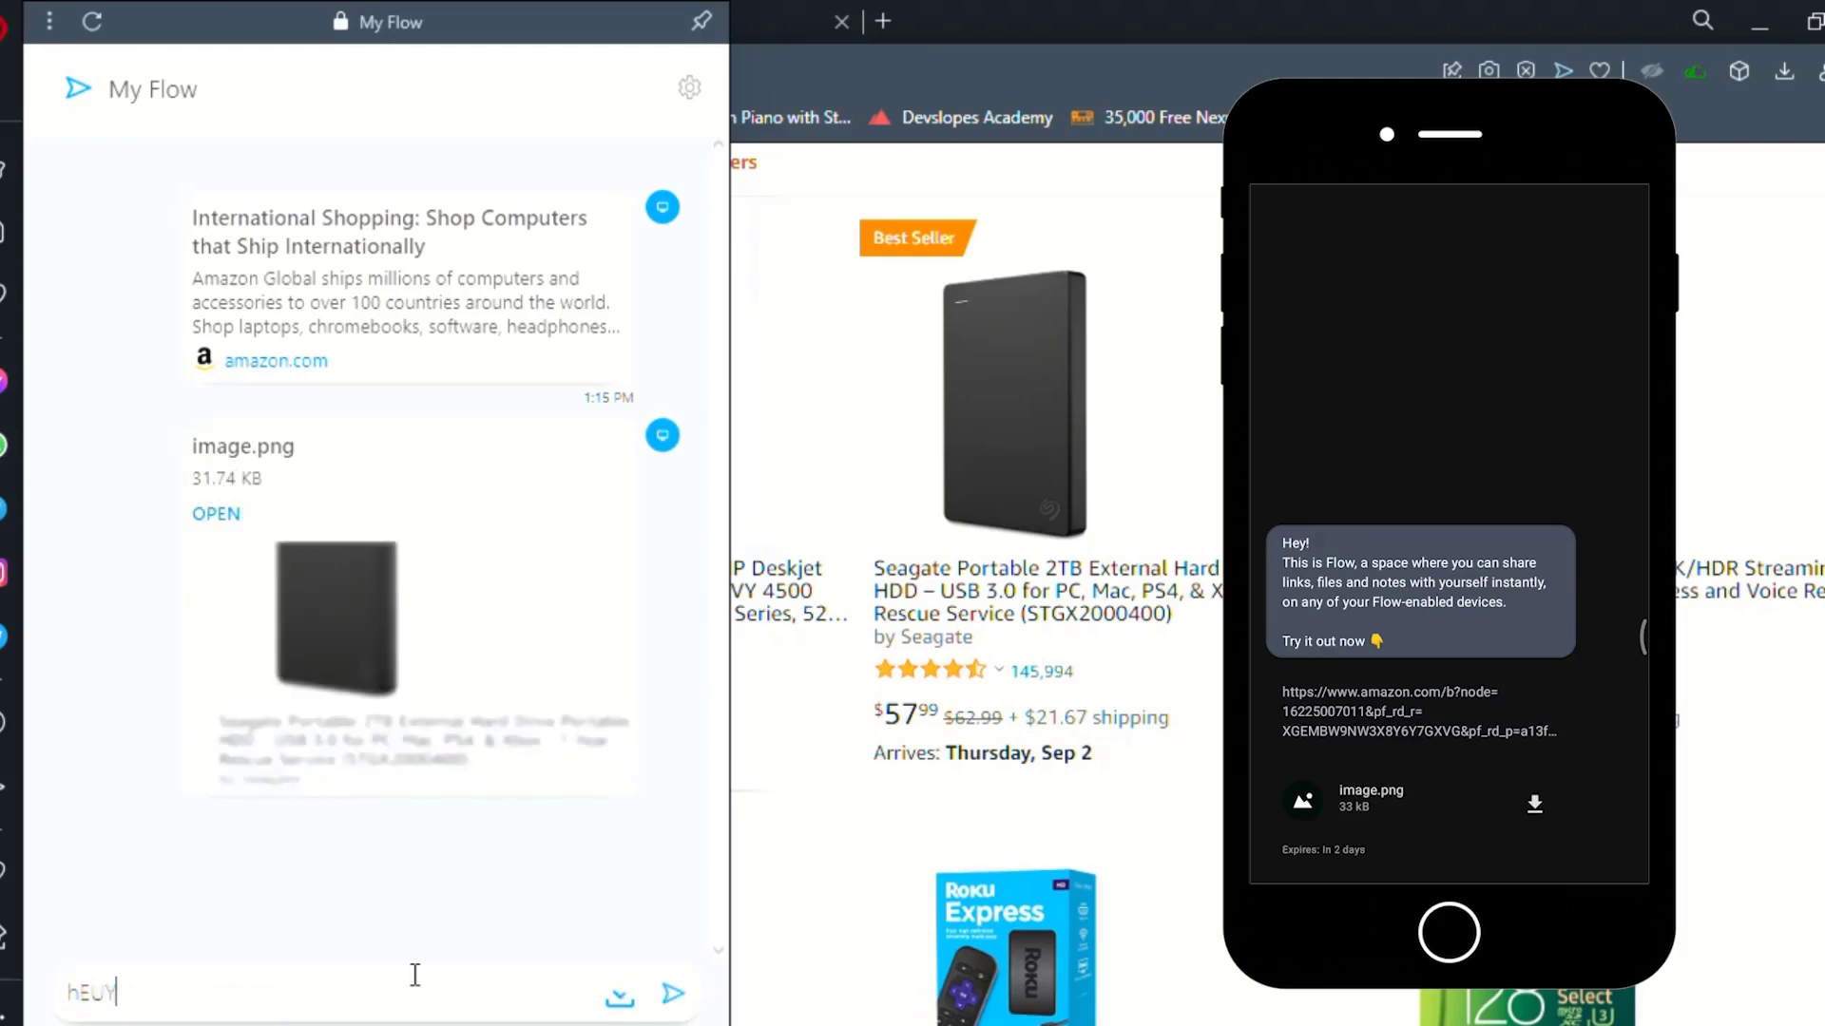
{"action": "key", "text": "BackSpace"}
{"action": "key", "text": "BackSpace"}
{"action": "key", "text": "BackSpace"}
{"action": "type", "text": "HEY"}
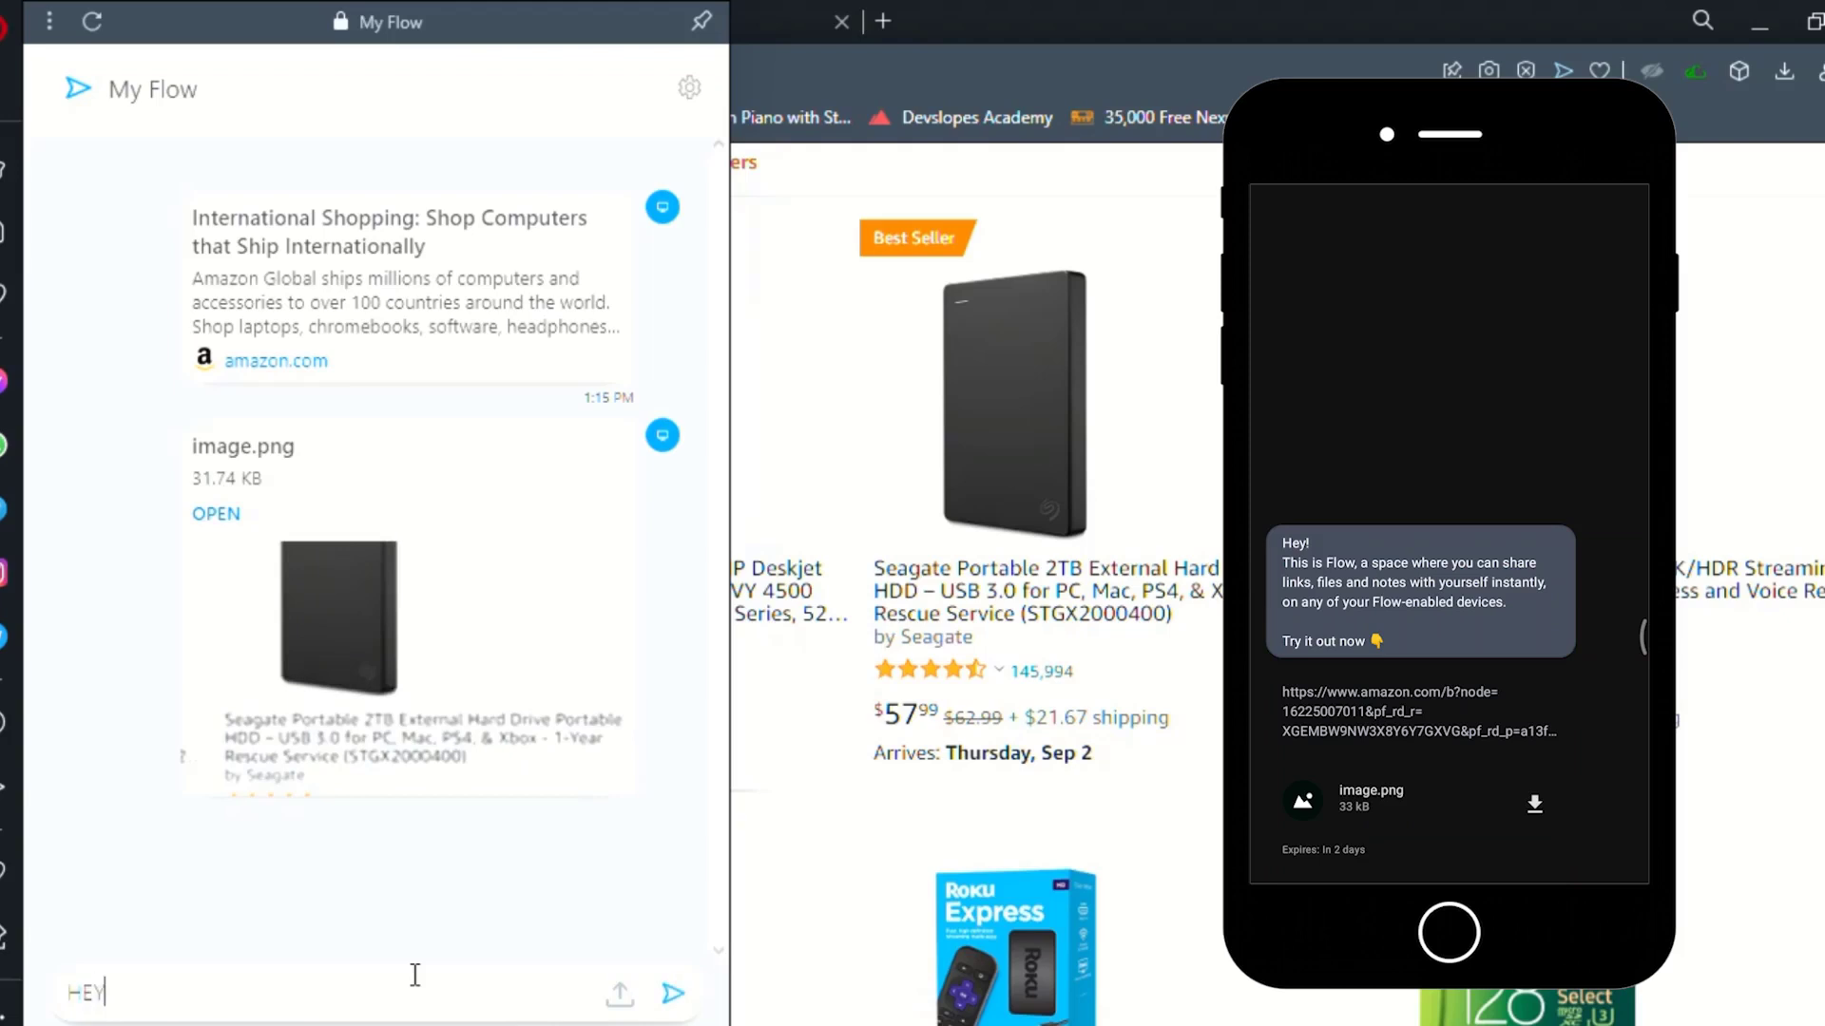
{"action": "key", "text": "Return"}
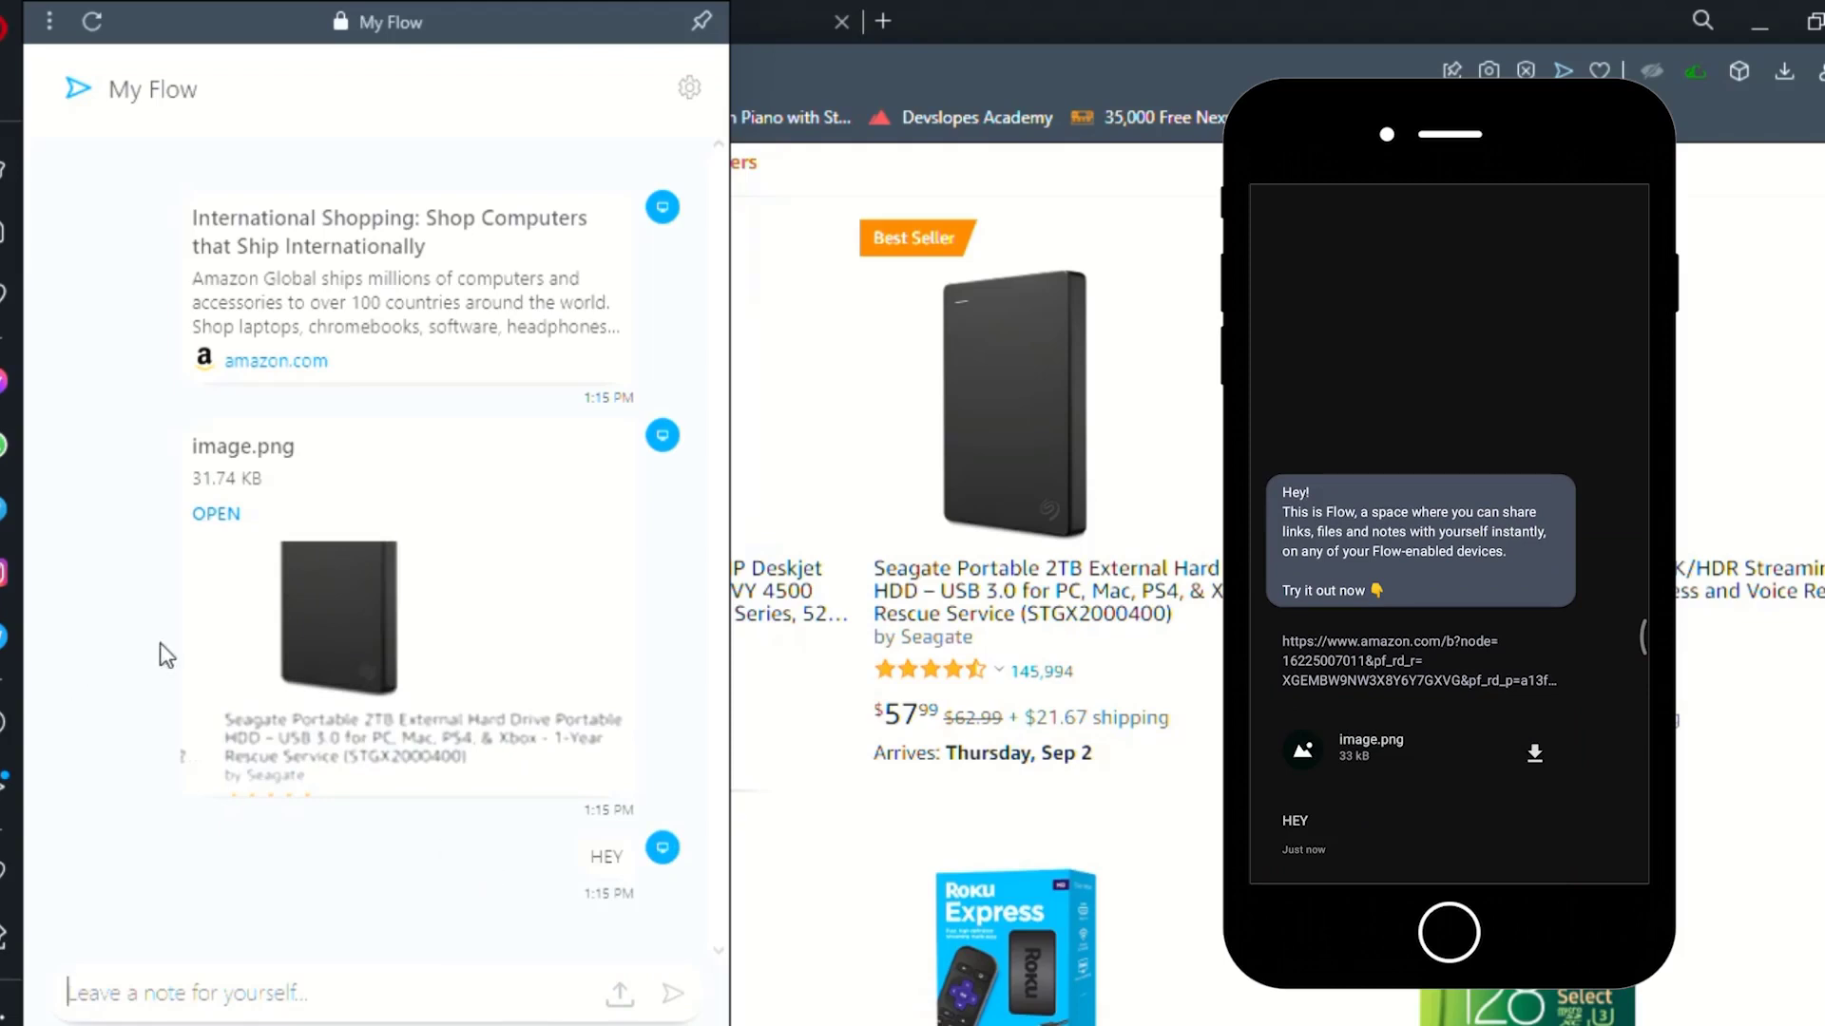
{"action": "left_click", "coordinate": [1009, 430]}
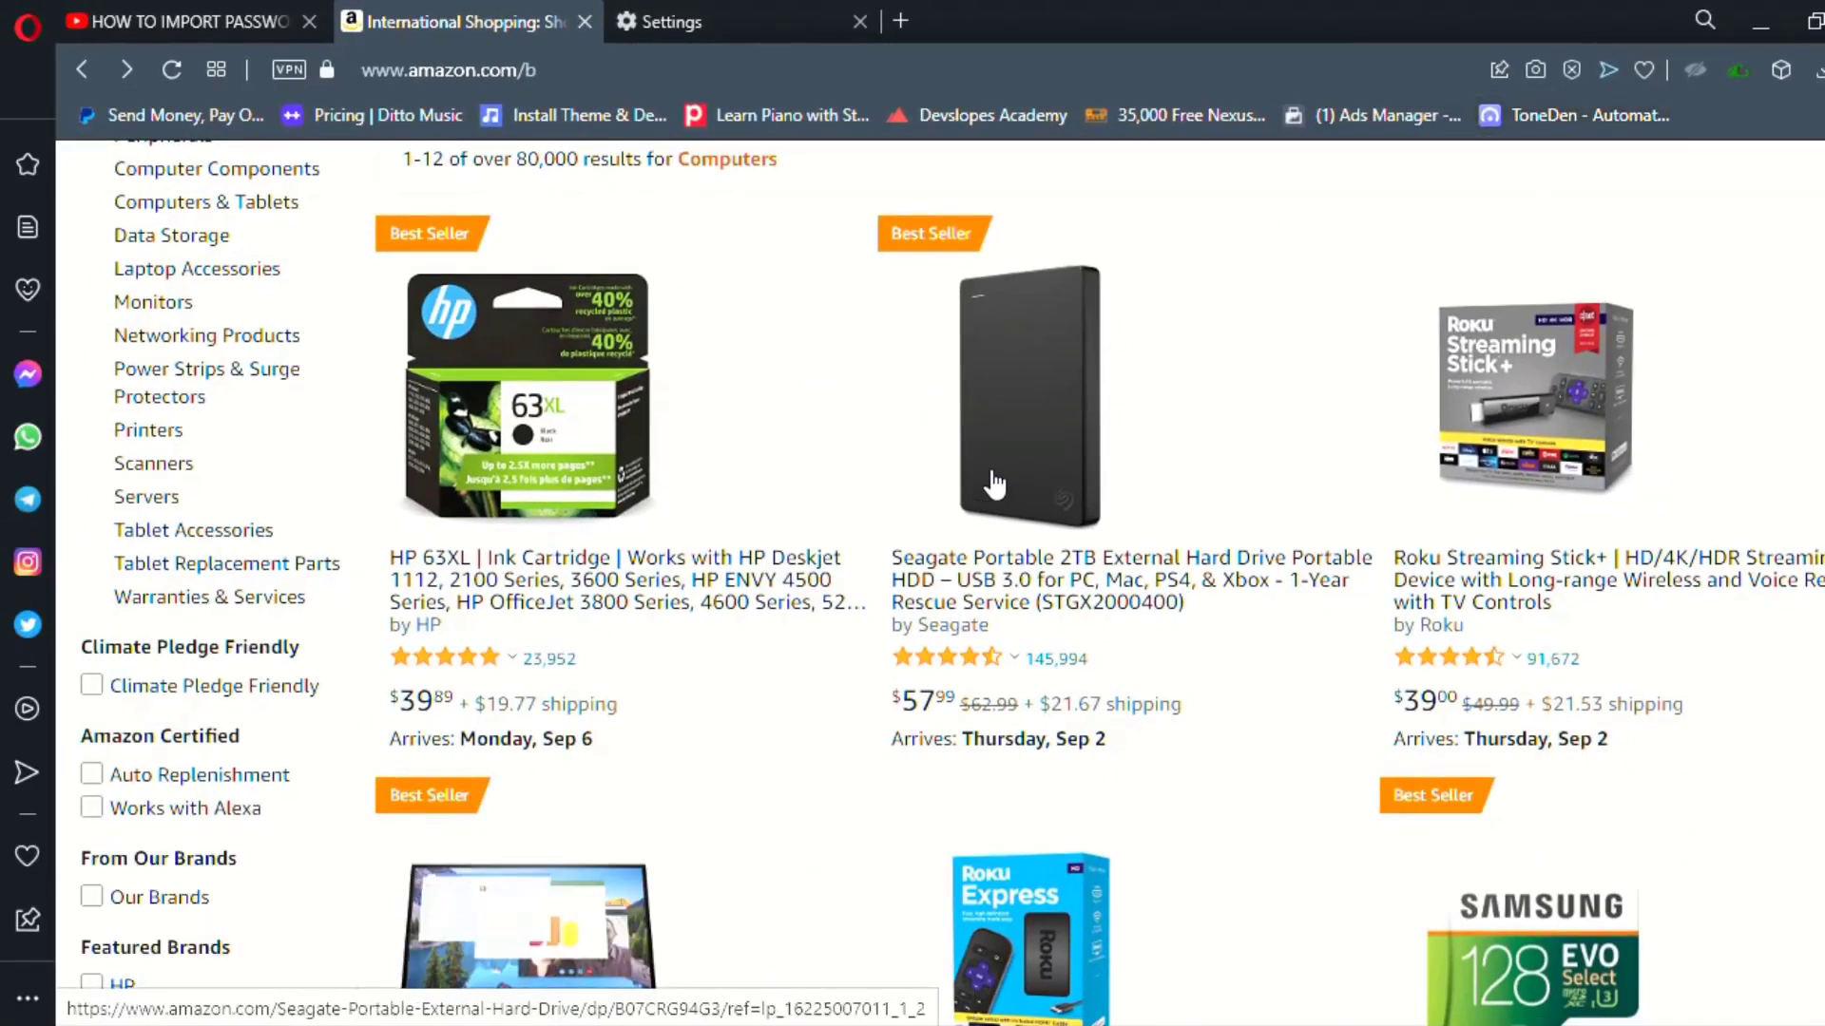
{"action": "scroll", "coordinate": [1002, 447], "scroll_direction": "up", "scroll_amount": 2}
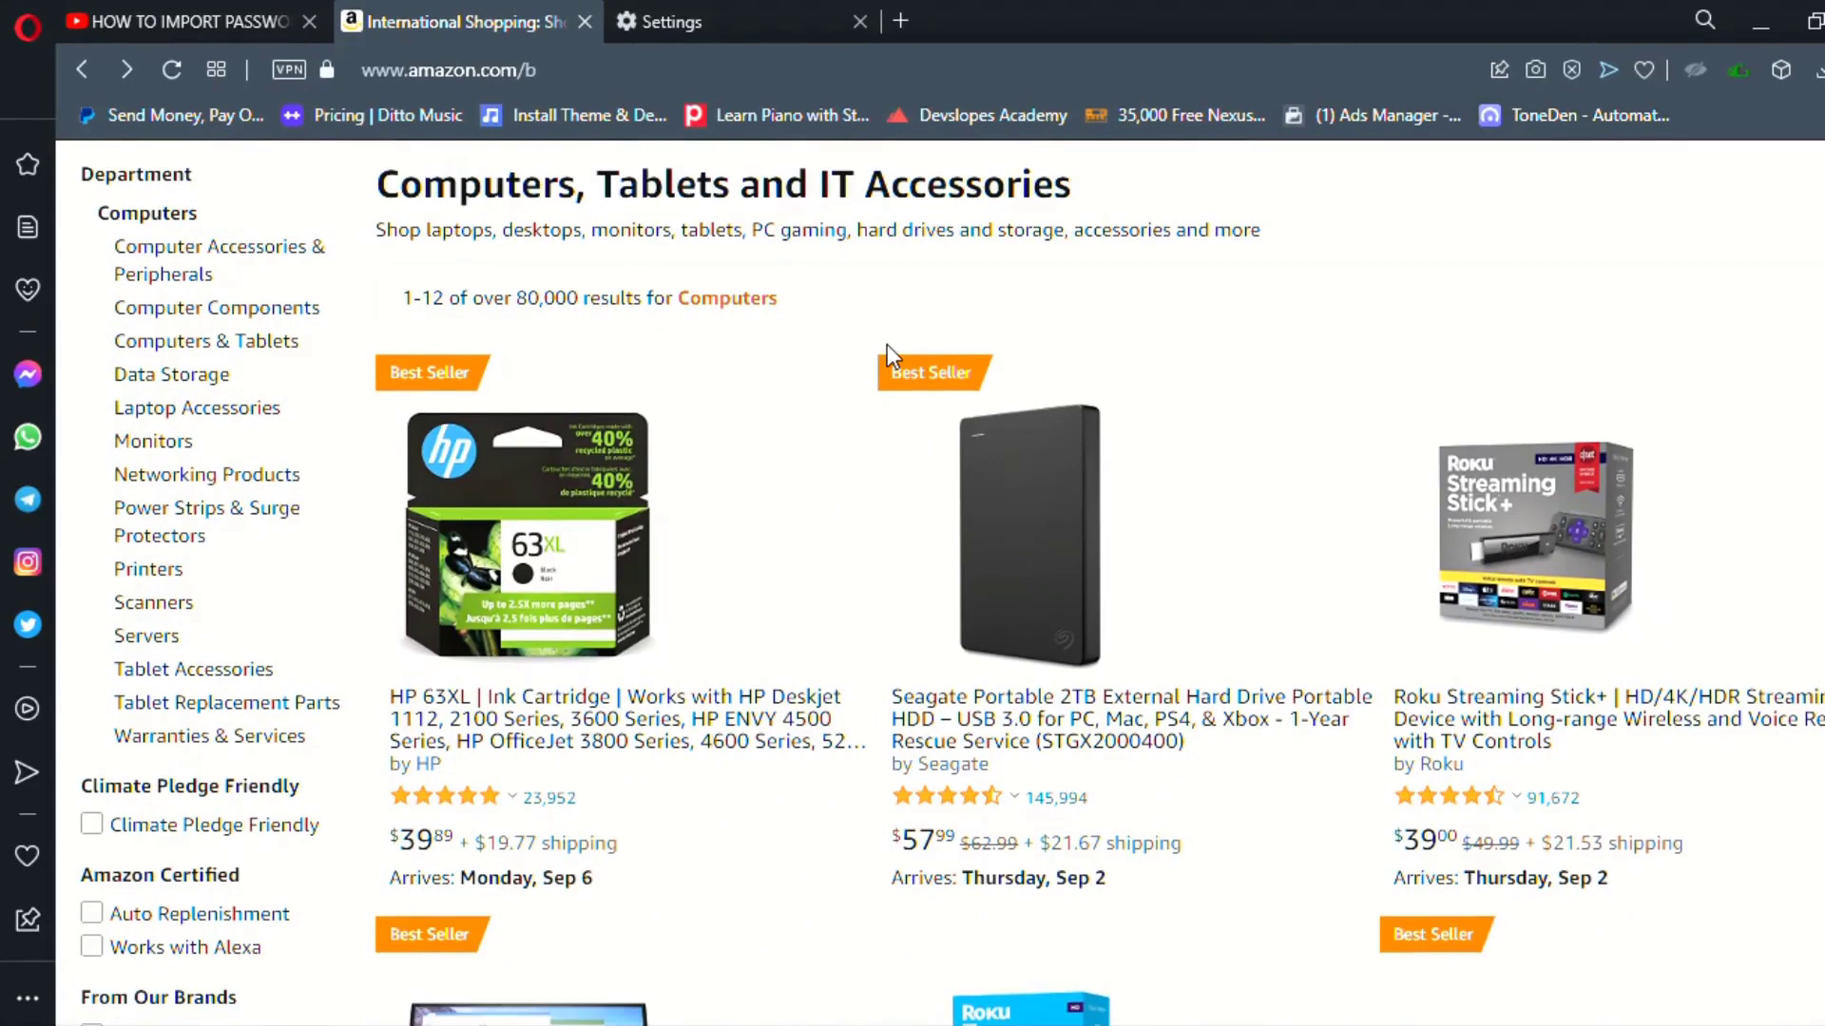
Step: Snapshot the Seagate product card and add it to the Computer Accessories pinboard
{"action": "left_click", "coordinate": [1535, 69]}
{"action": "left_click_drag", "start_coordinate": [842, 333], "coordinate": [1381, 938]}
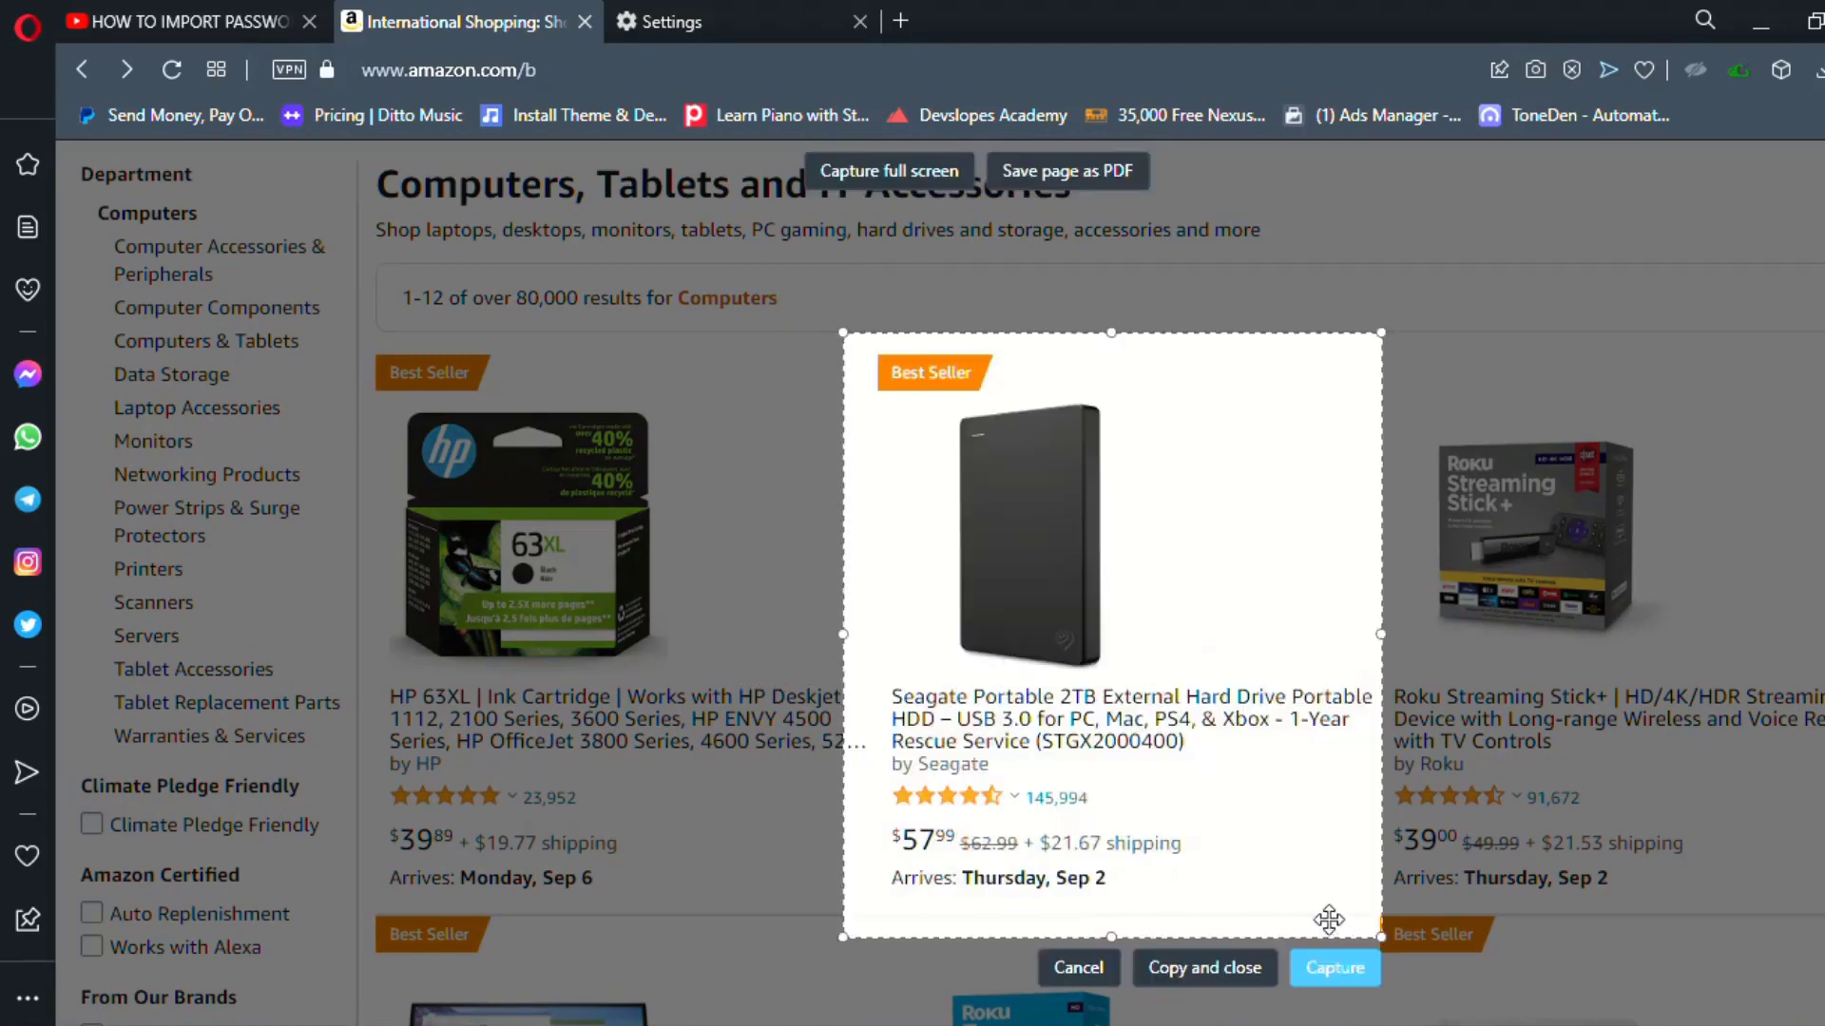
{"action": "left_click", "coordinate": [1334, 968]}
{"action": "left_click", "coordinate": [433, 853]}
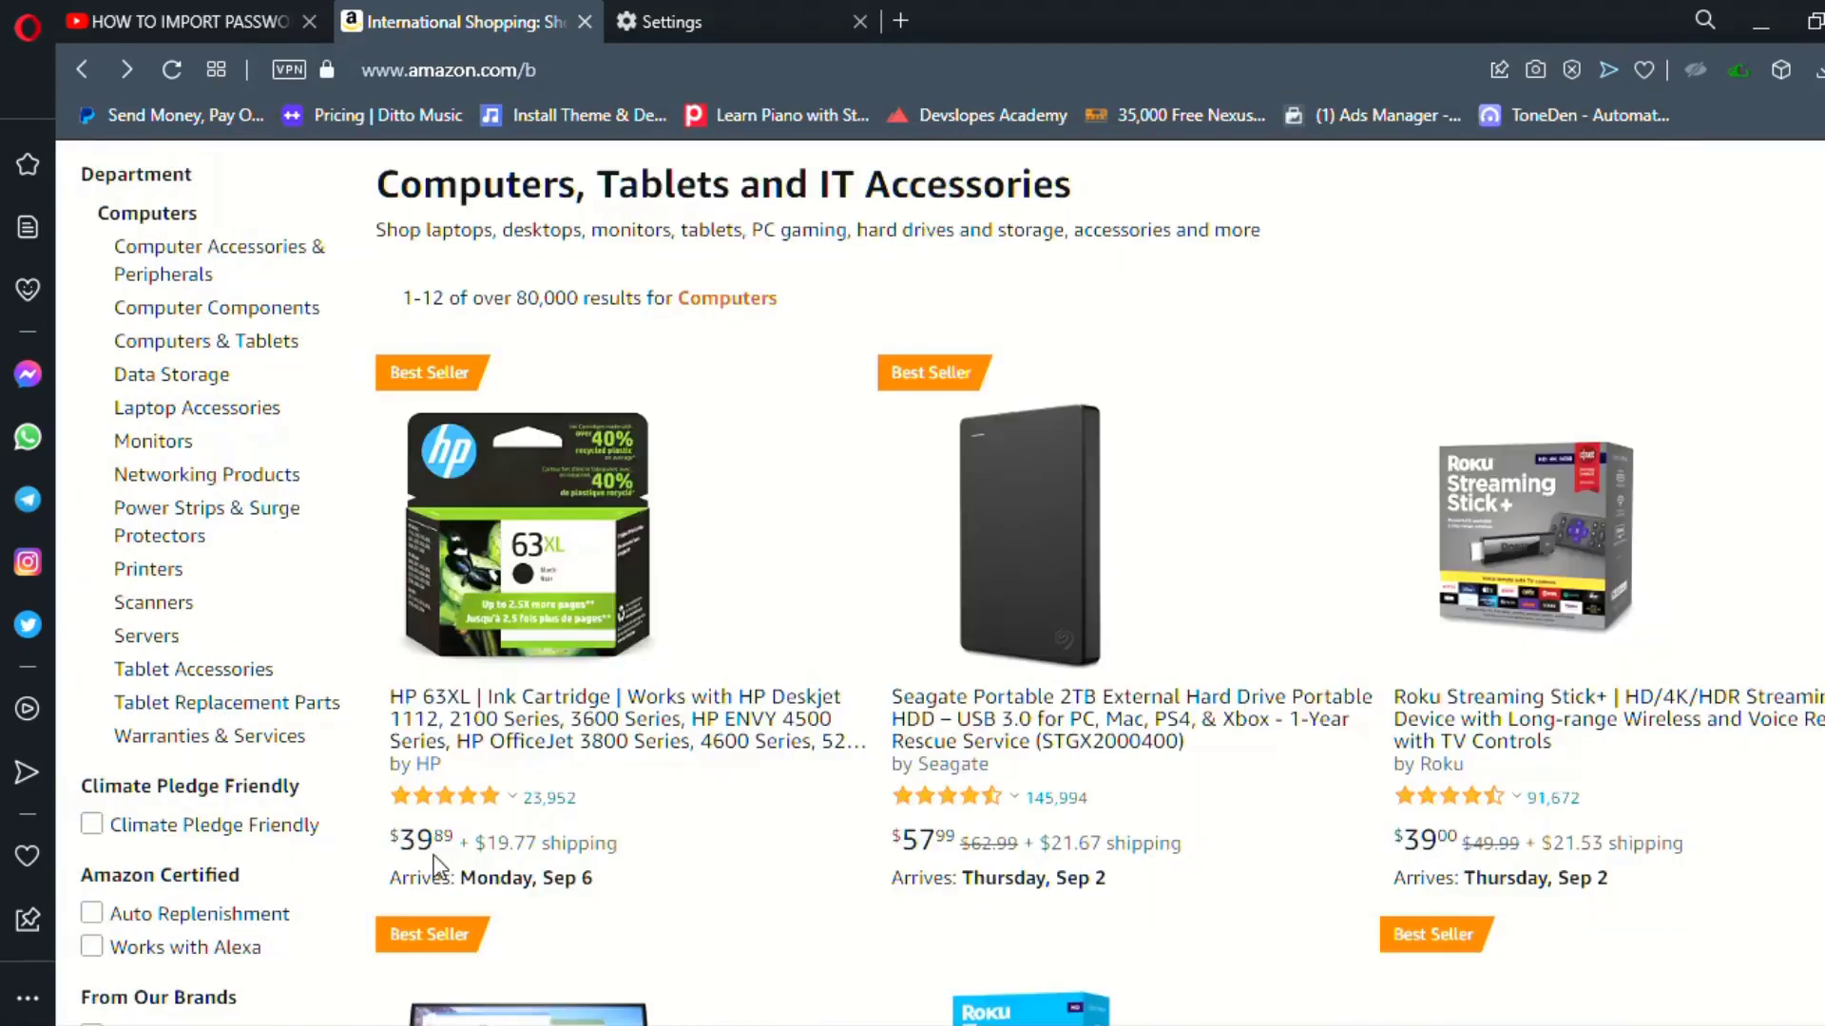
{"action": "scroll", "coordinate": [434, 853], "scroll_direction": "down", "scroll_amount": 2}
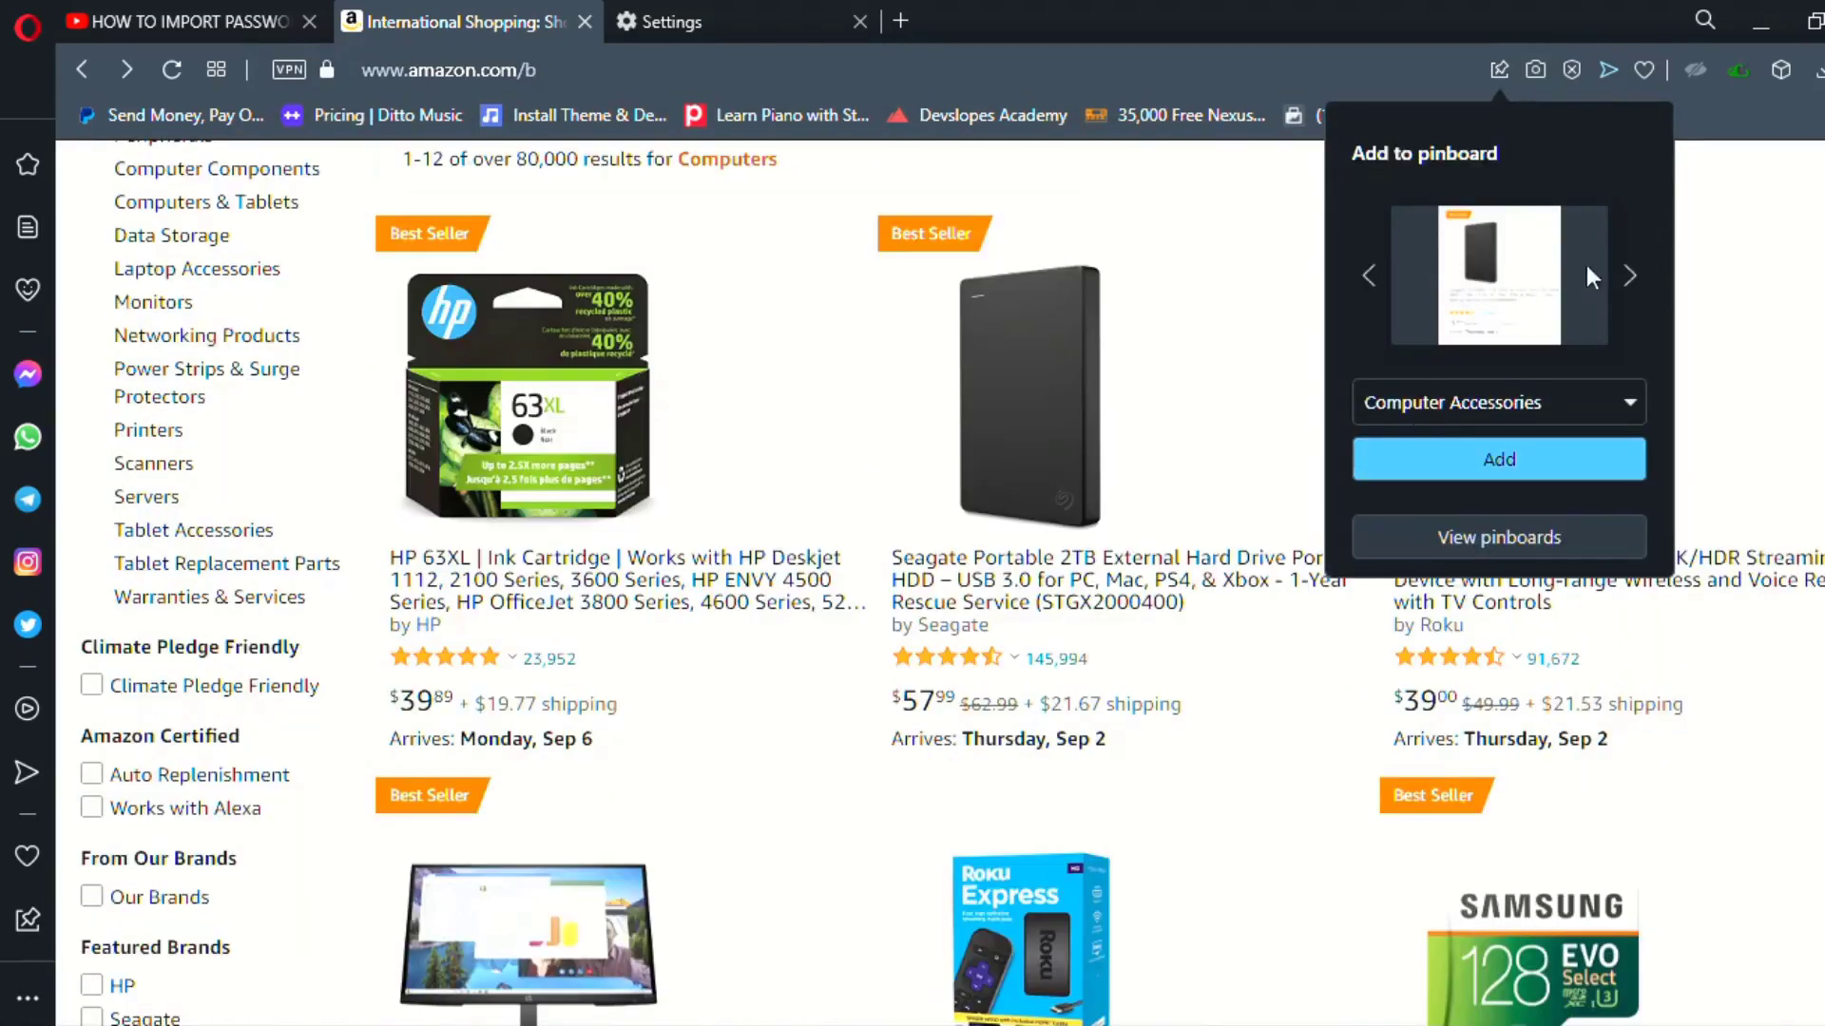
{"action": "left_click", "coordinate": [1563, 419]}
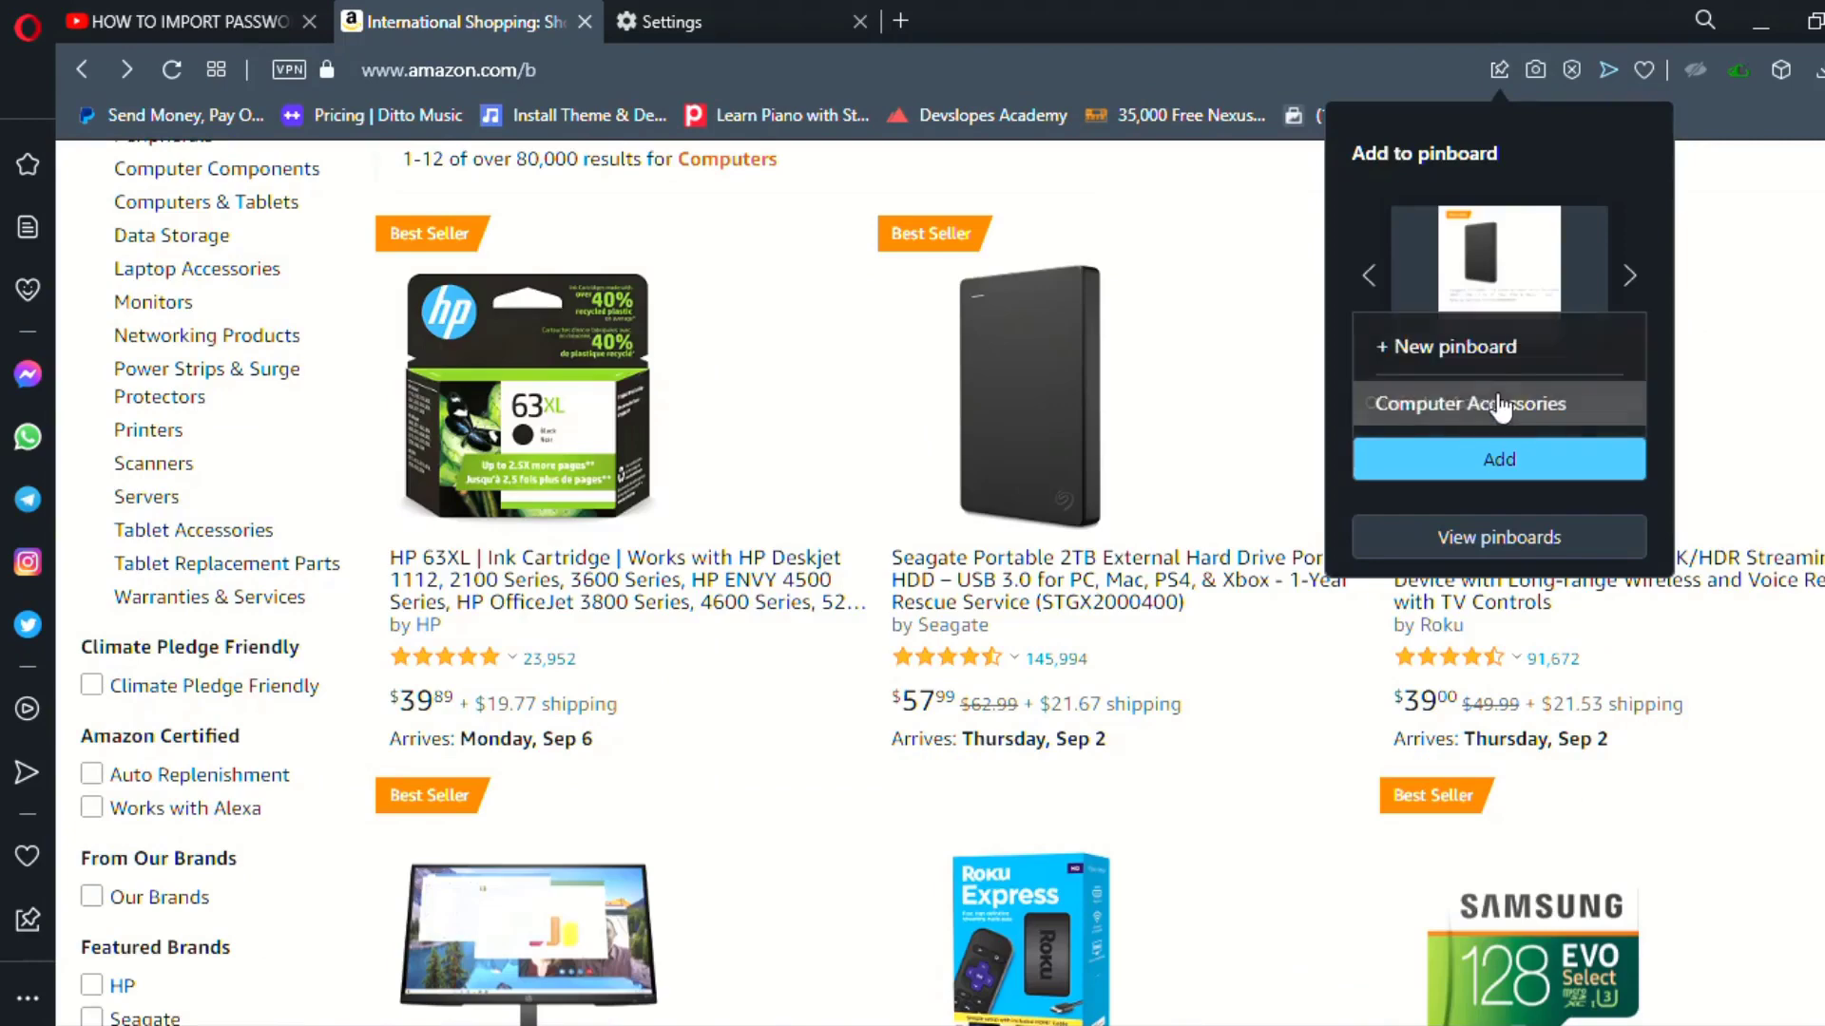
Step: Open the Computer Accessories pinboard and reopen its saved Amazon Computers page in a new tab
{"action": "left_click", "coordinate": [1499, 537]}
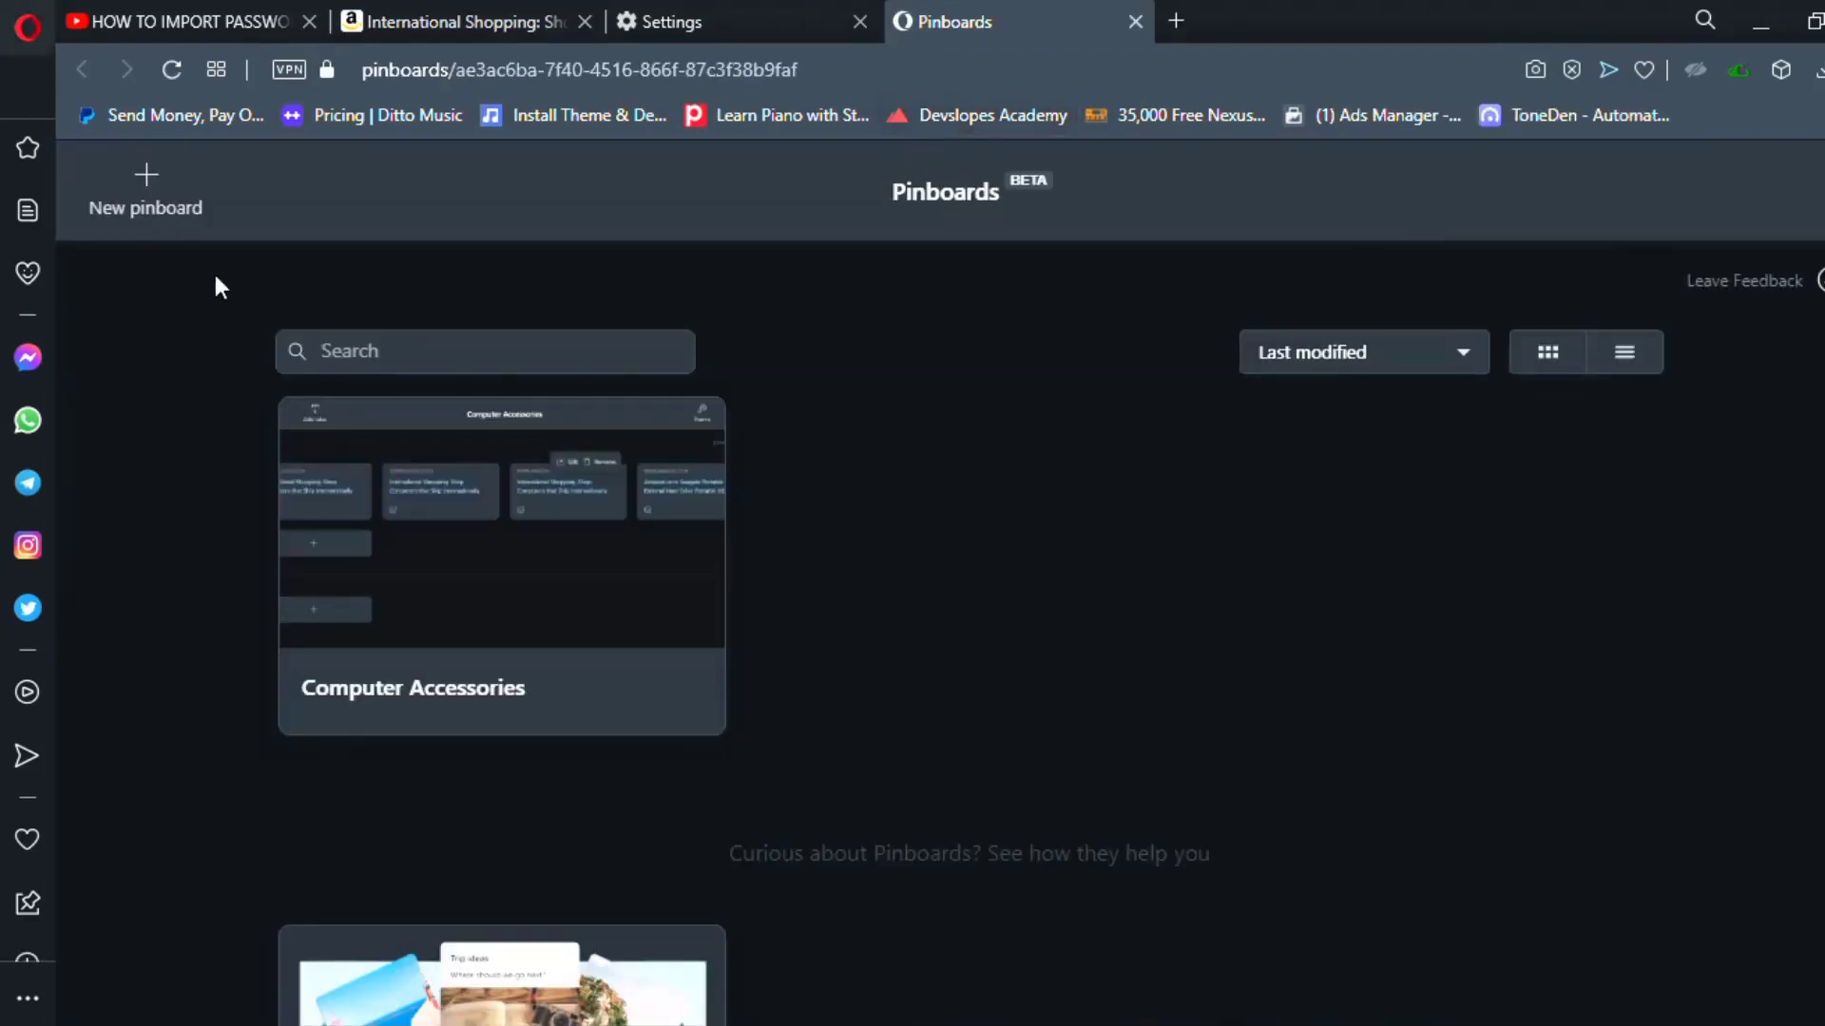
{"action": "scroll", "coordinate": [770, 679], "scroll_direction": "down", "scroll_amount": 3}
{"action": "scroll", "coordinate": [769, 679], "scroll_direction": "up", "scroll_amount": 3}
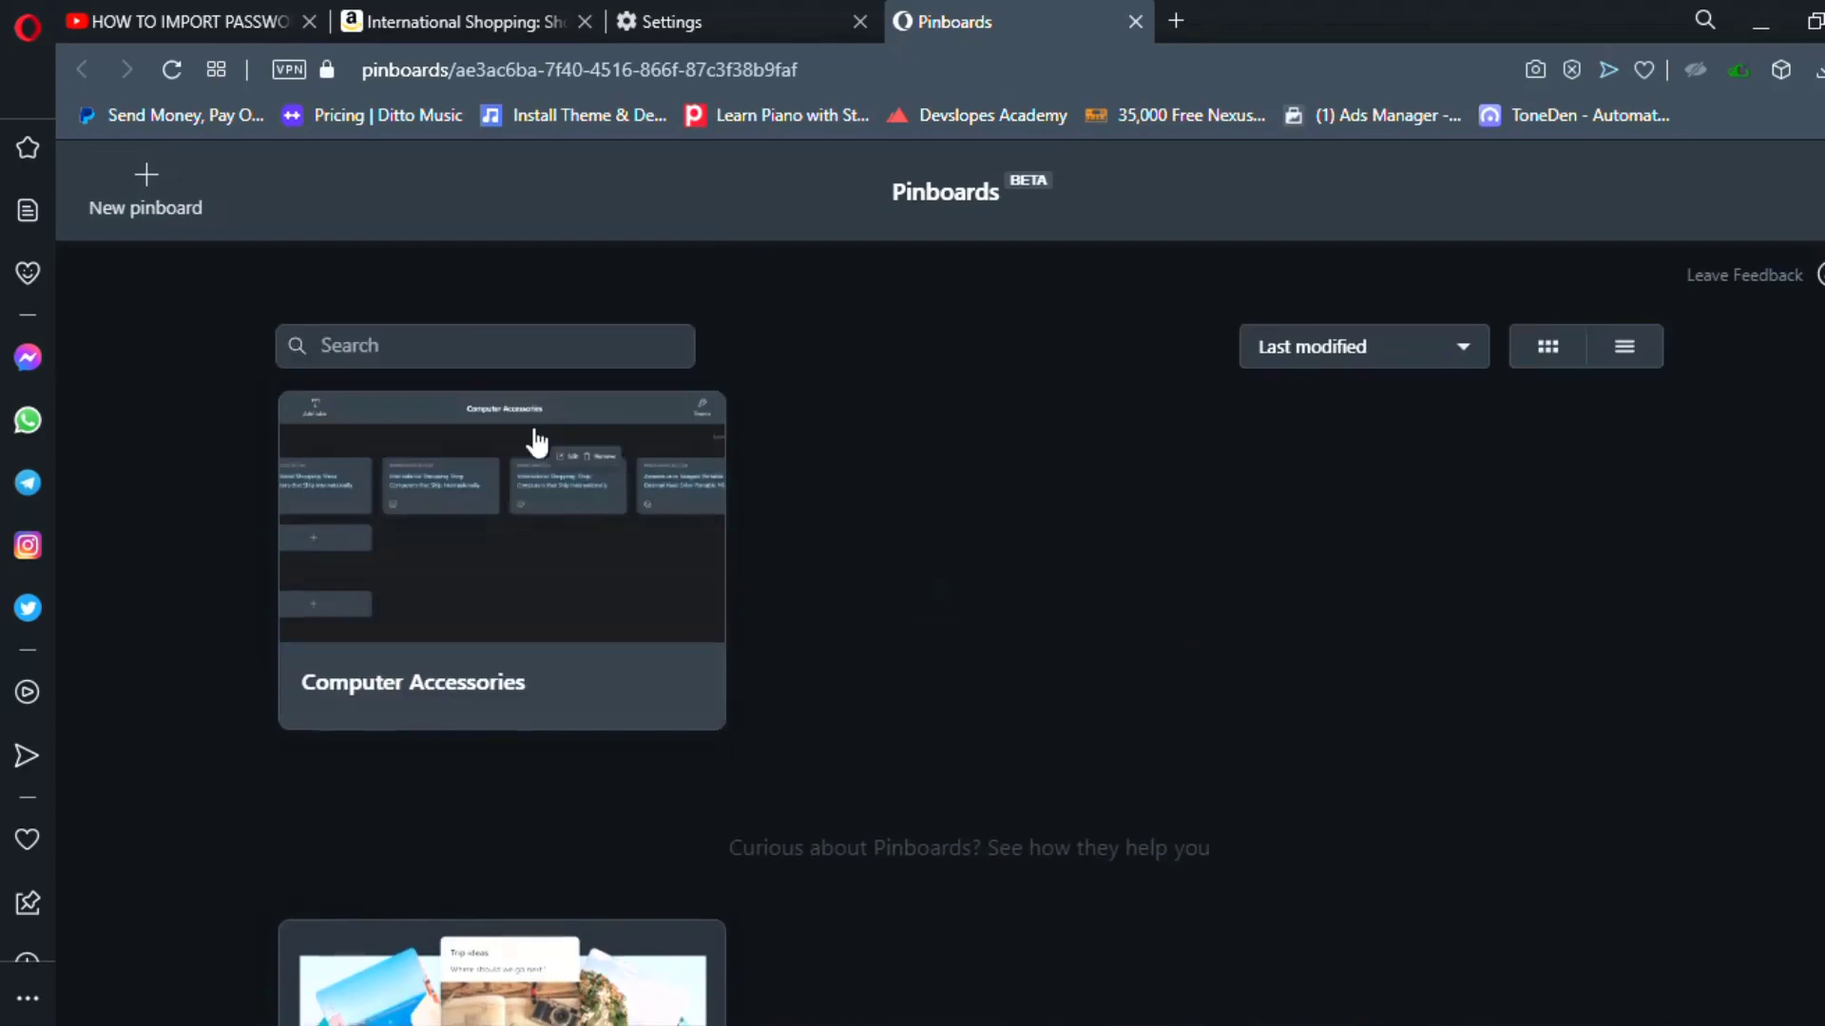
{"action": "left_click", "coordinate": [530, 436]}
{"action": "scroll", "coordinate": [853, 533], "scroll_direction": "down", "scroll_amount": 3}
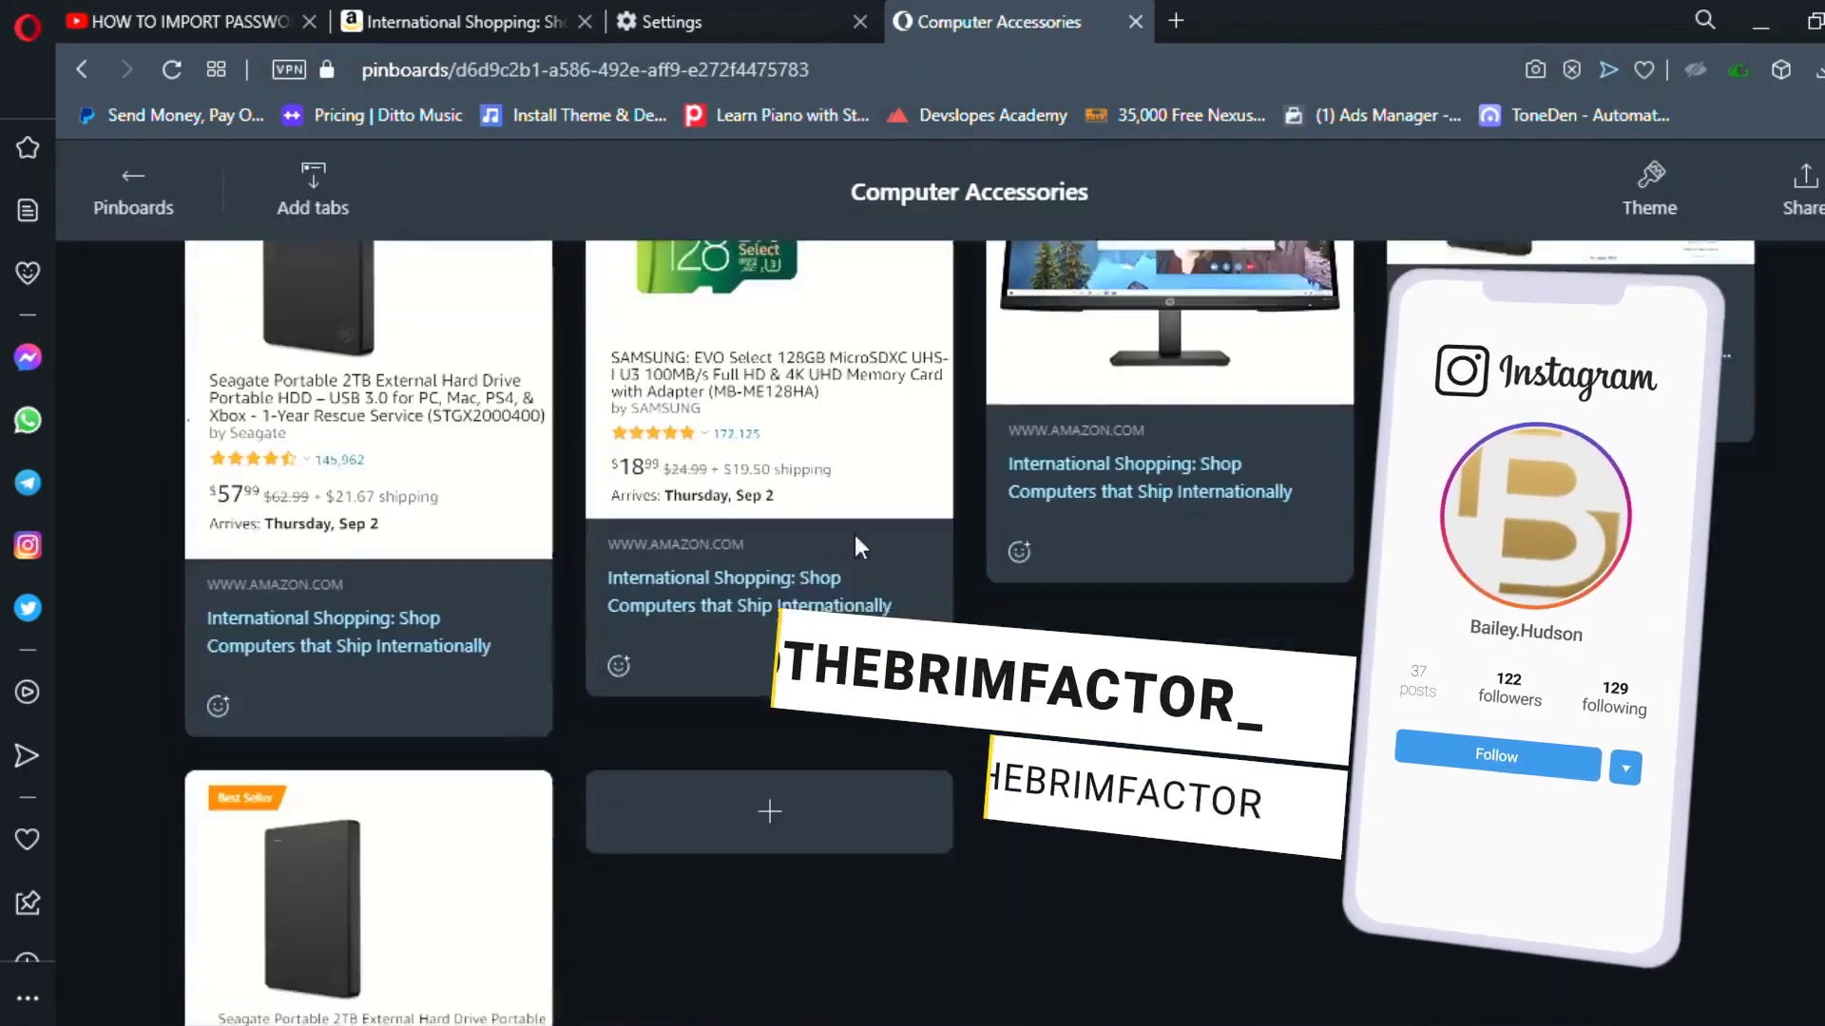
{"action": "scroll", "coordinate": [509, 521], "scroll_direction": "up", "scroll_amount": 3}
{"action": "scroll", "coordinate": [557, 523], "scroll_direction": "down", "scroll_amount": 3}
{"action": "scroll", "coordinate": [540, 540], "scroll_direction": "down", "scroll_amount": 3}
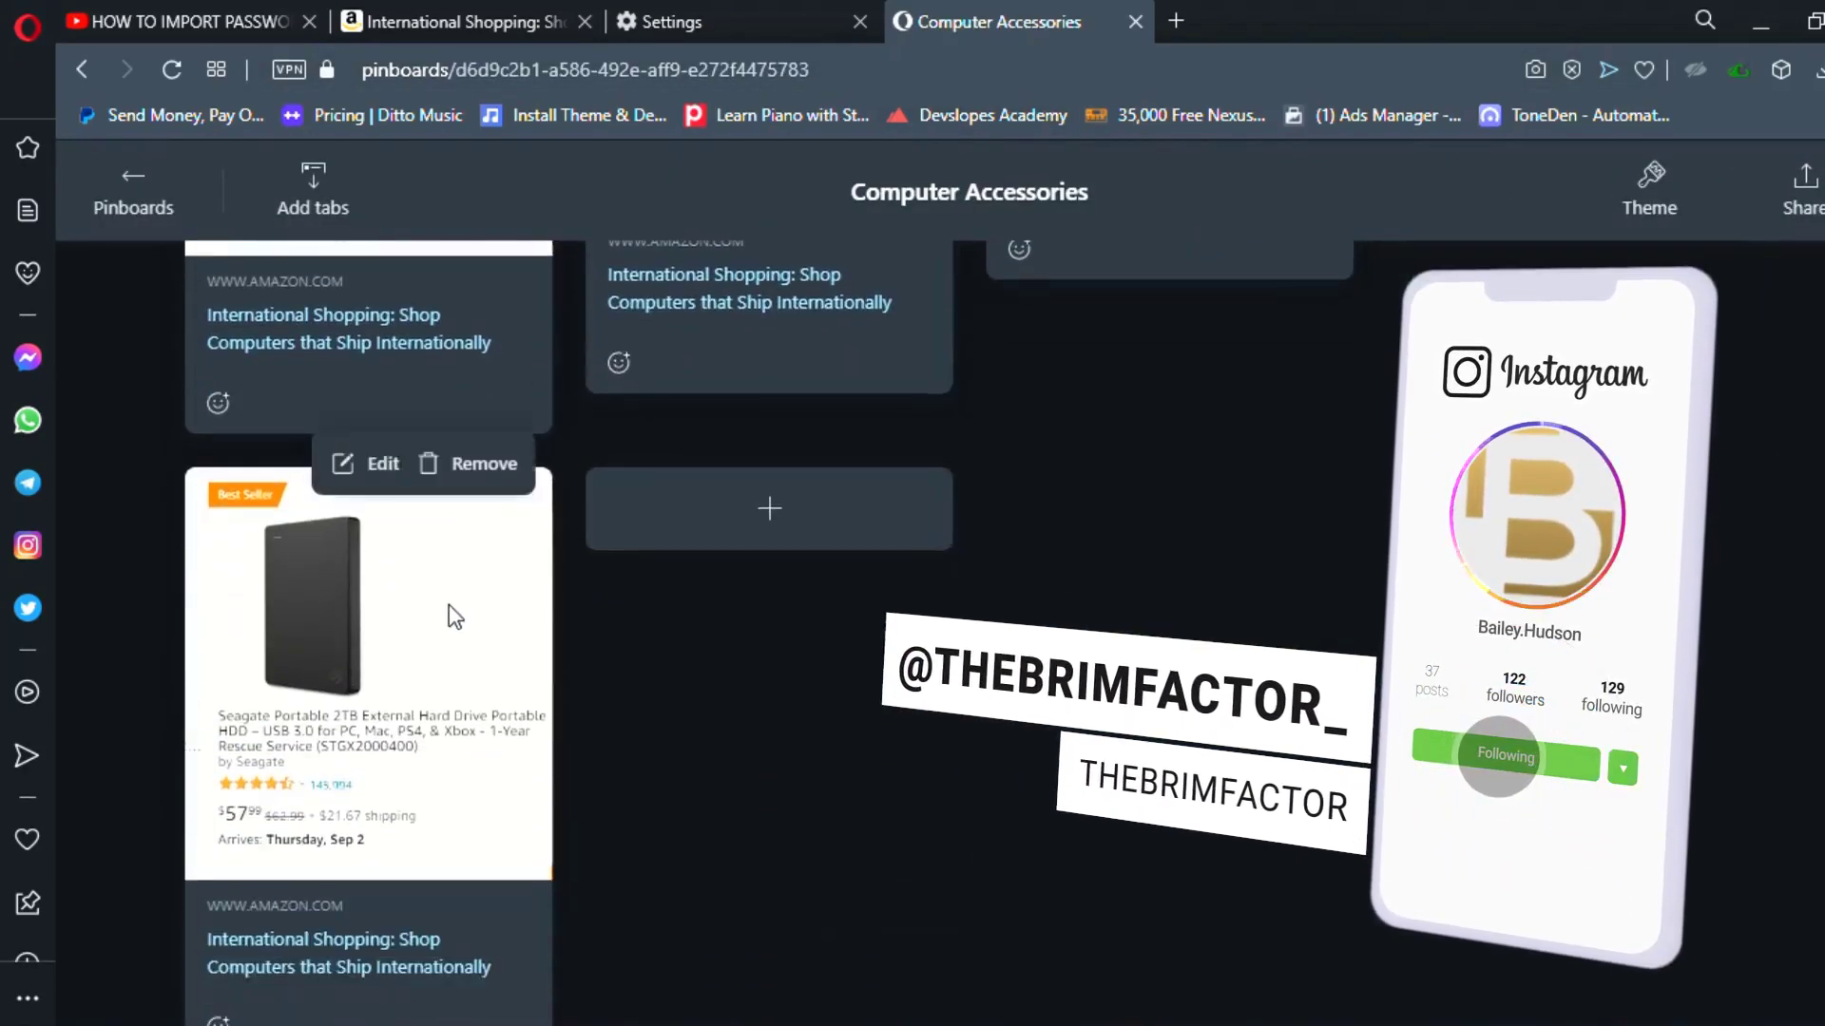
{"action": "scroll", "coordinate": [448, 604], "scroll_direction": "up", "scroll_amount": 3}
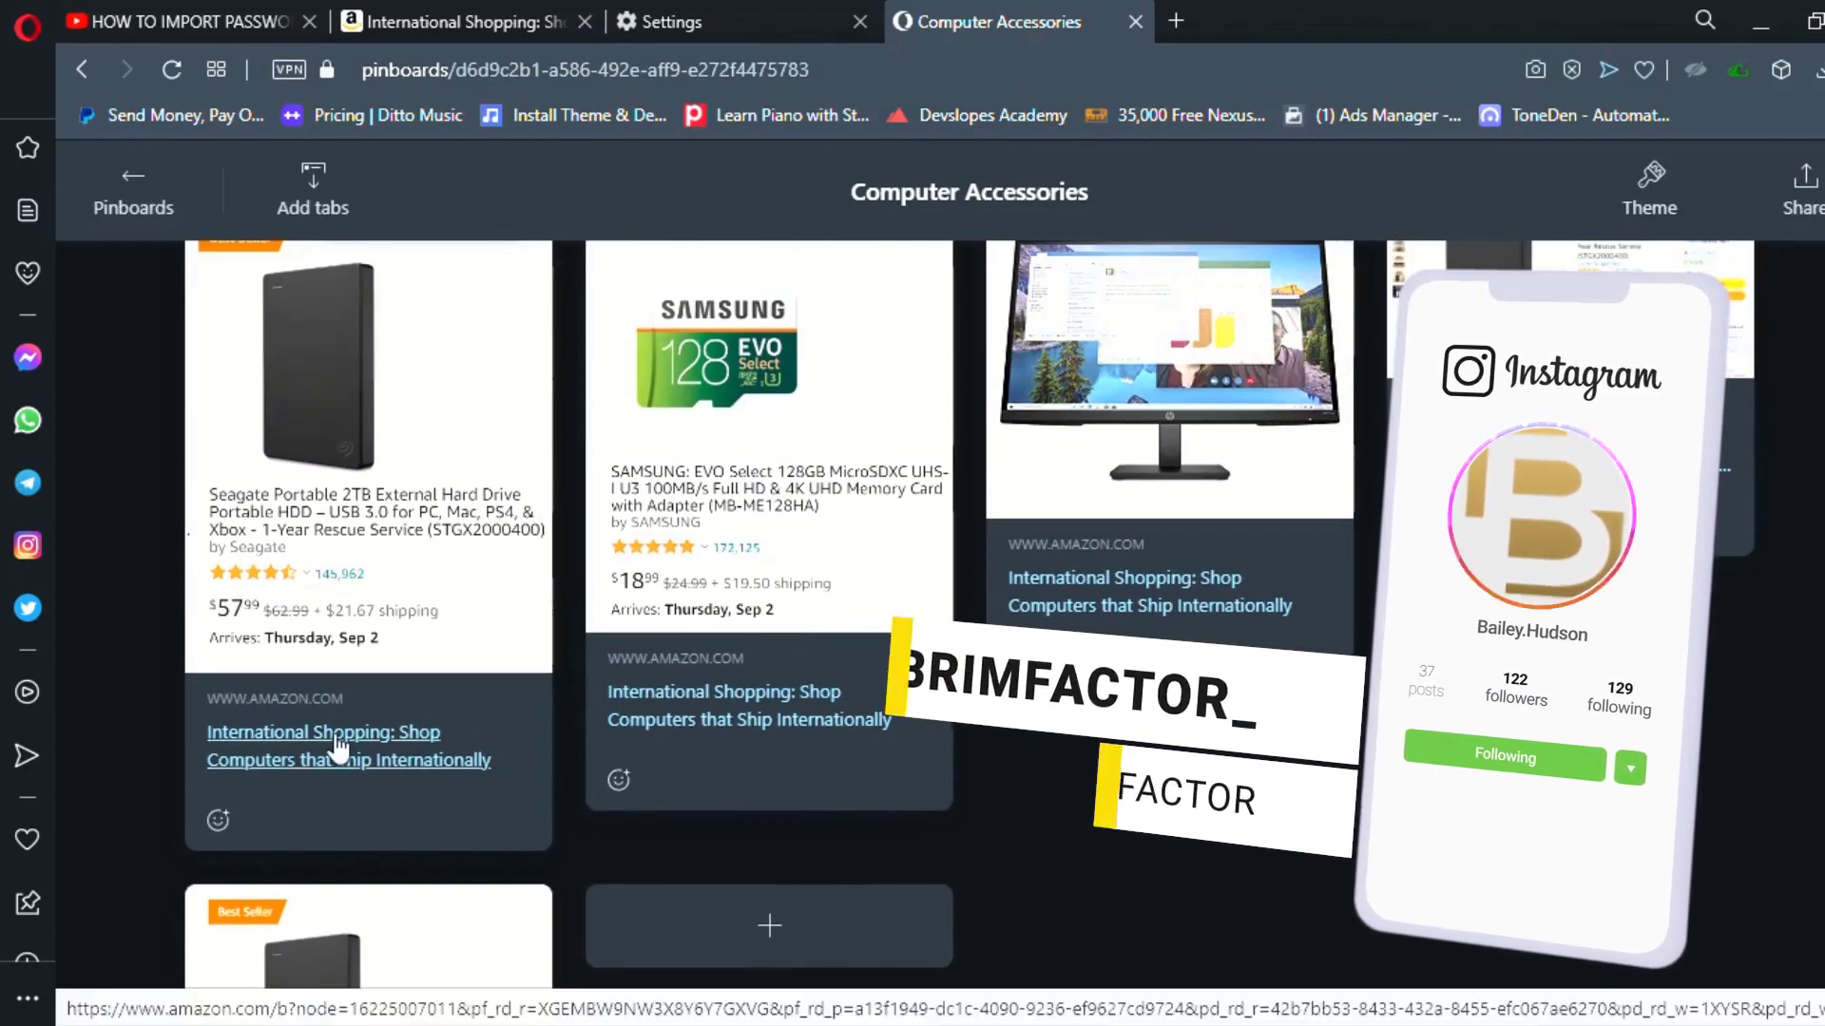
{"action": "left_click", "coordinate": [323, 623]}
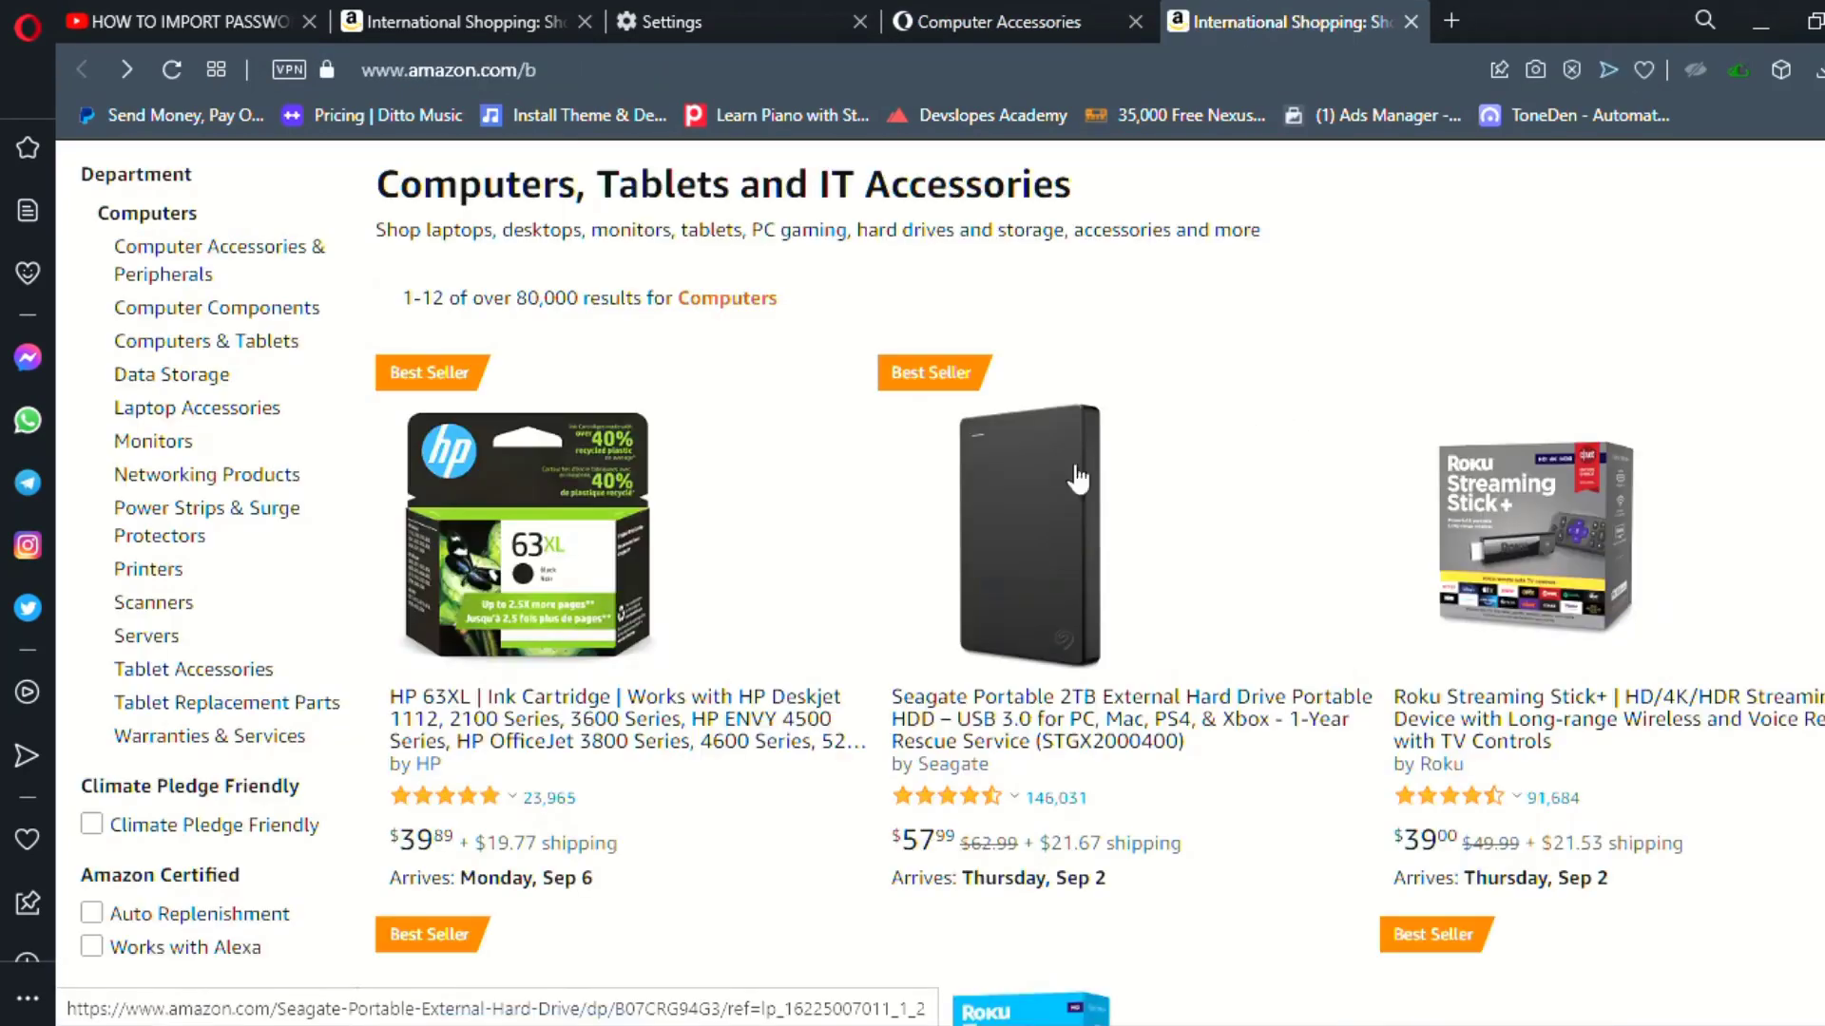
Step: Send the Seagate product link to the Computer Accessories pinboard and view that pinboard
{"action": "right_click", "coordinate": [1039, 509]}
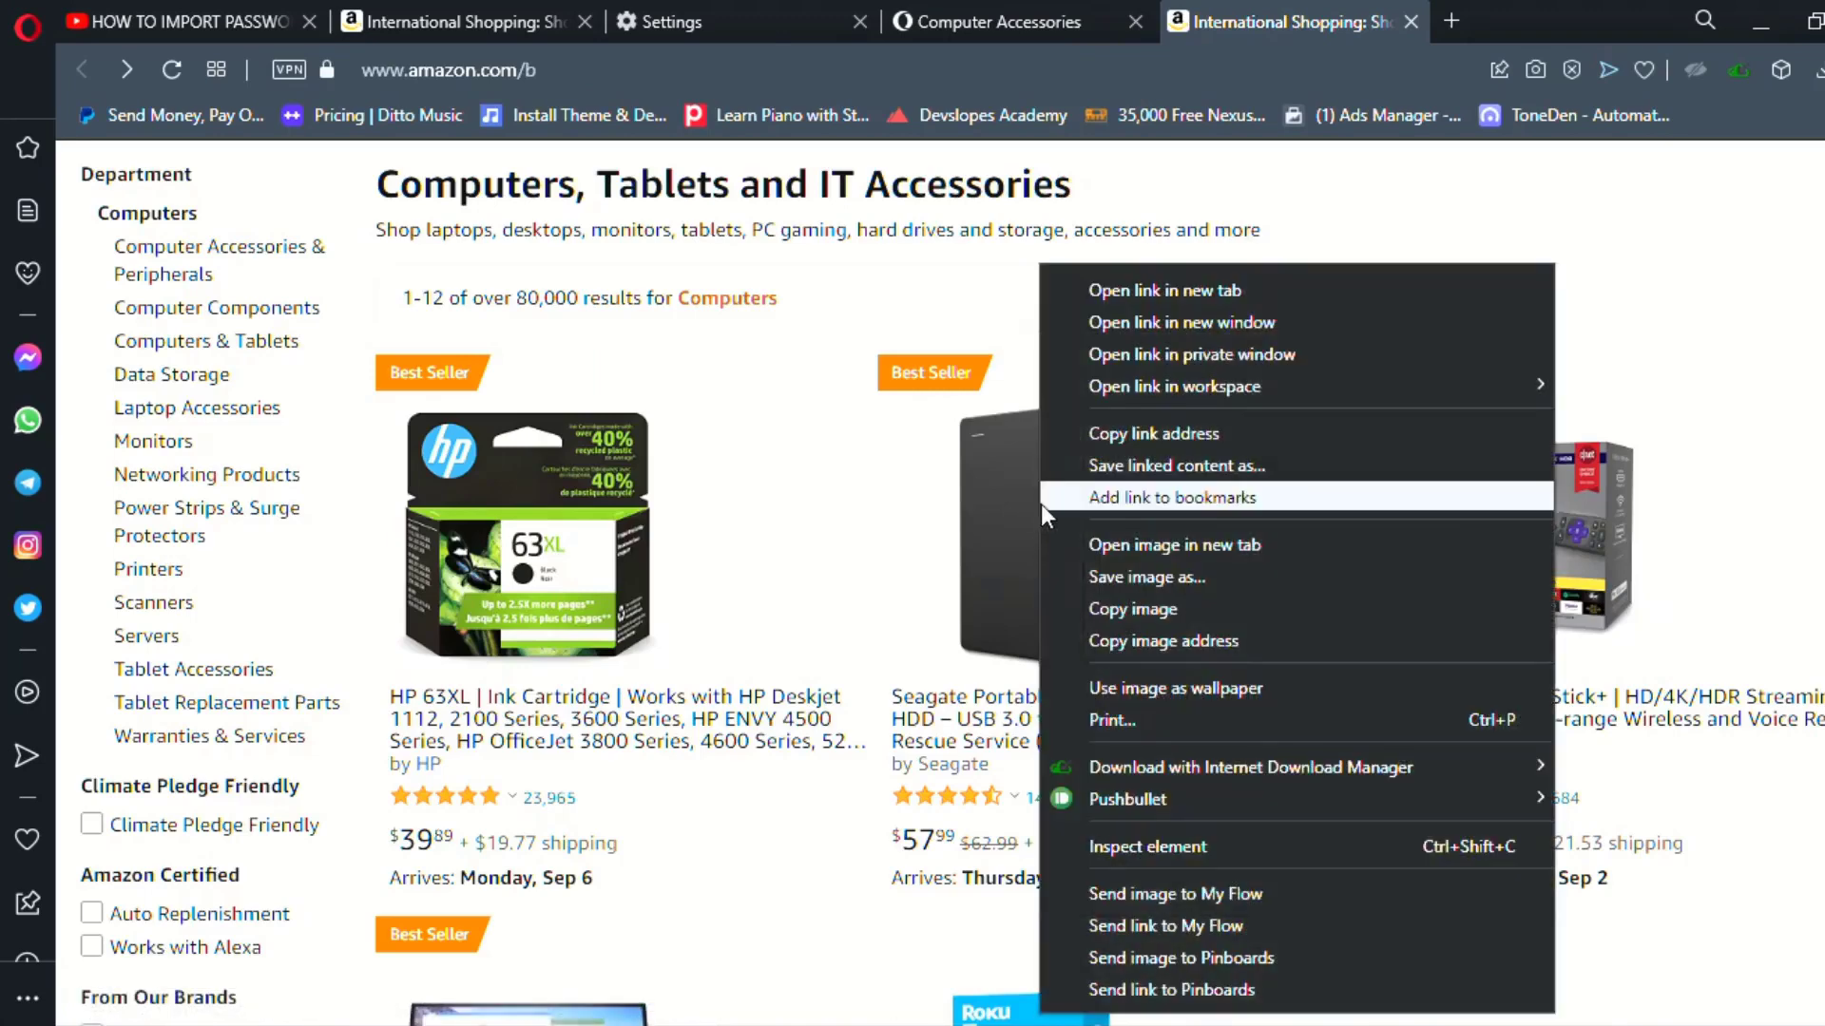
{"action": "left_click", "coordinate": [1203, 991]}
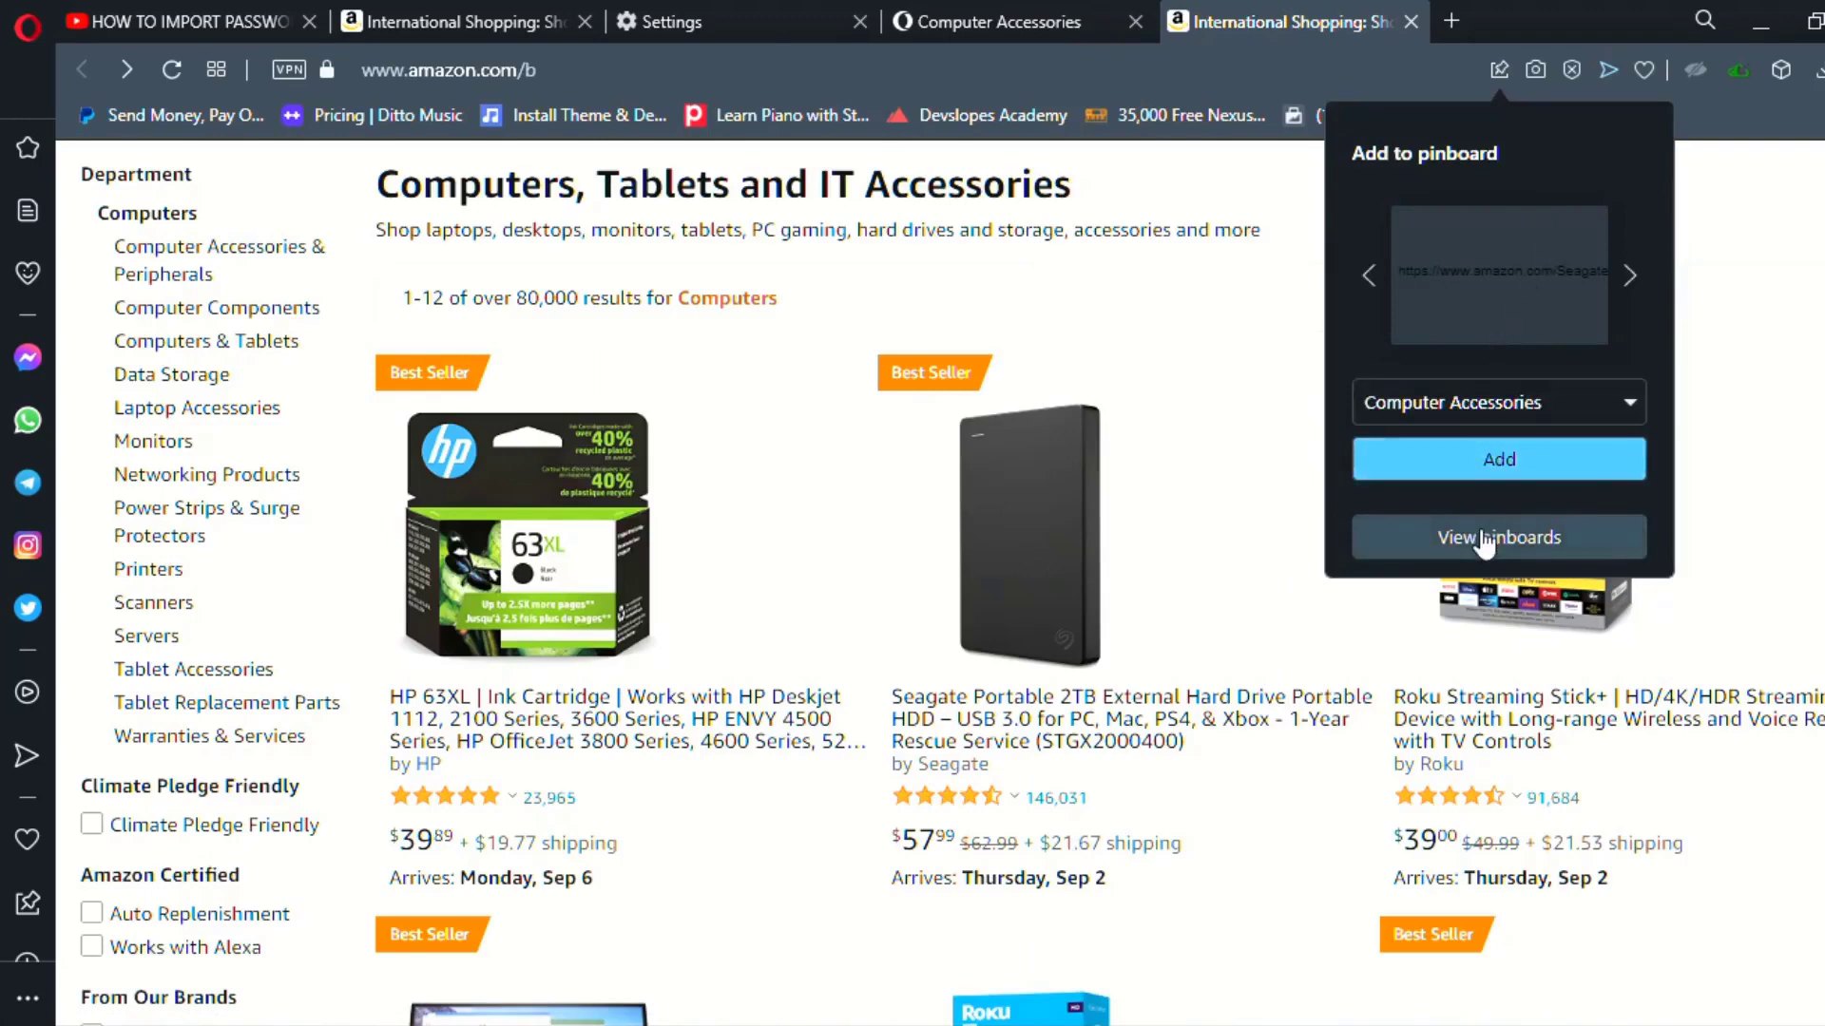
{"action": "left_click", "coordinate": [1490, 463]}
{"action": "left_click", "coordinate": [1516, 521]}
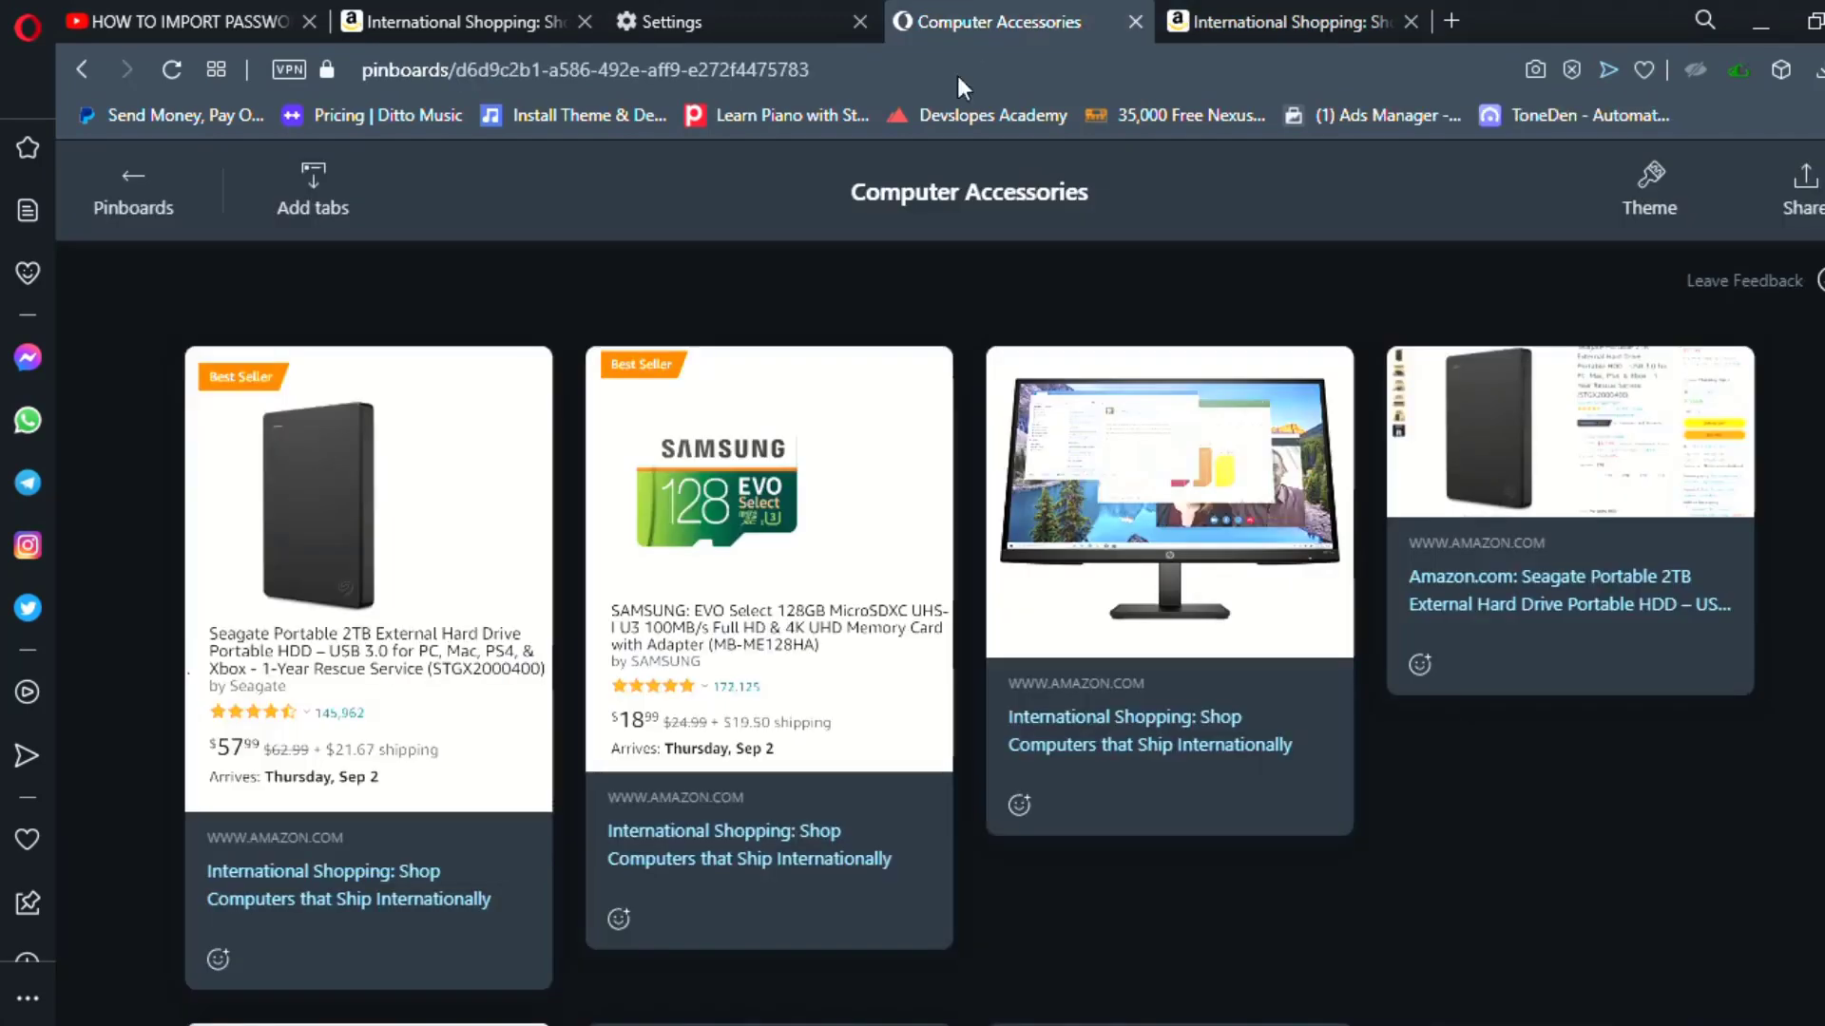